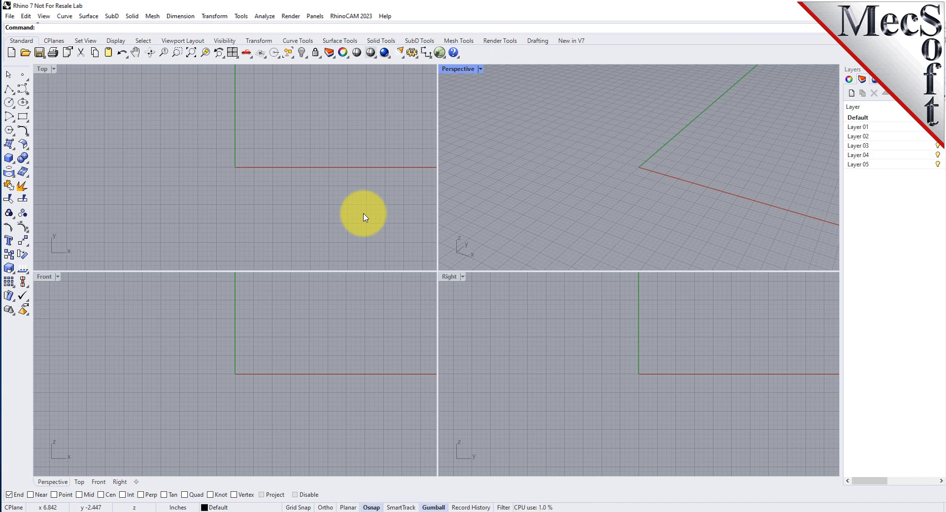
- Load the RhinoCAM ART module so its relief operations browser is docked beside the viewports
left_click(369, 18)
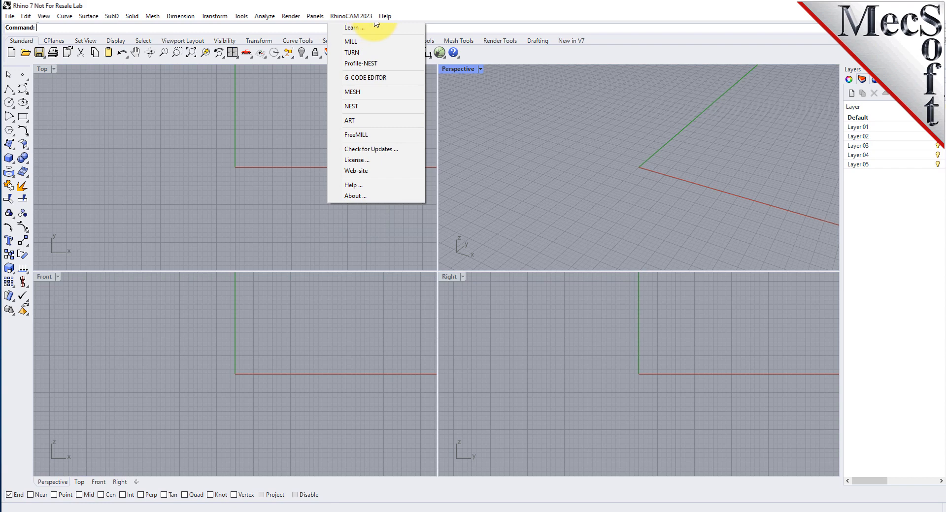
left_click(360, 120)
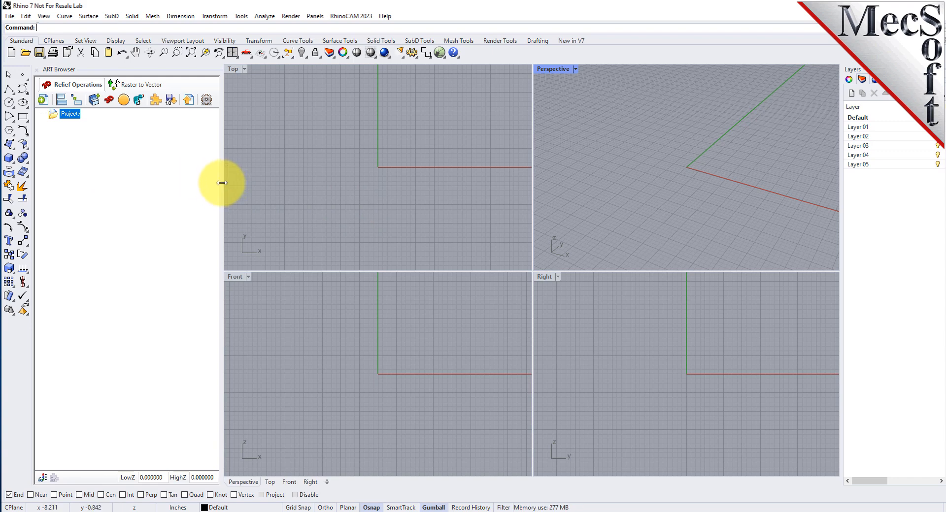
mouse_move(220, 185)
left_mouse_down()
mouse_move(376, 192)
mouse_move(221, 194)
left_mouse_up()
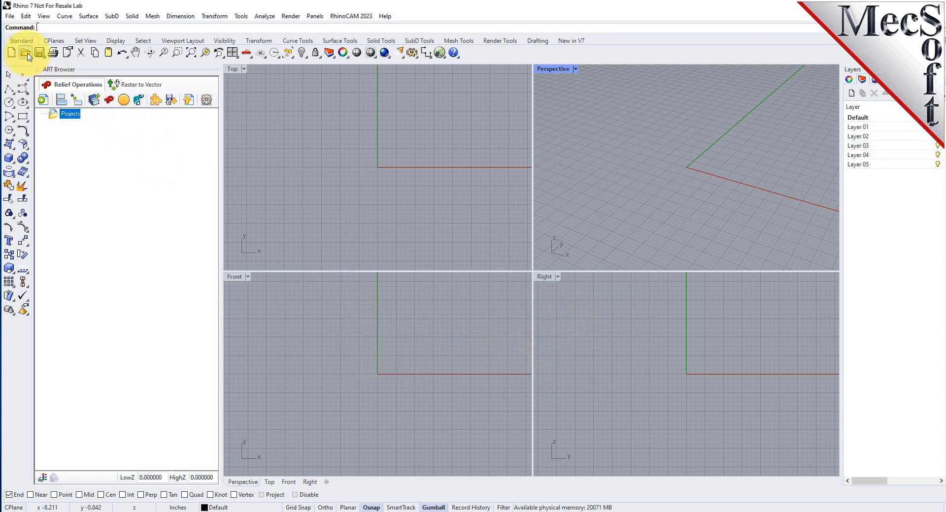
- Open the ARTQuickStartTutorial-R7.3dm file from the QuickStart RhinoCAM folder and switch from MILL to the ART module
left_click(27, 54)
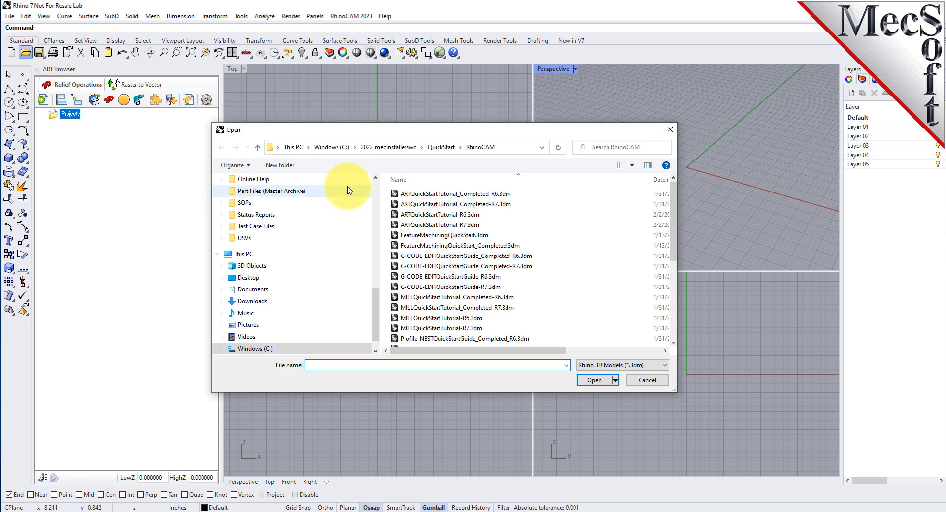
left_click(512, 147)
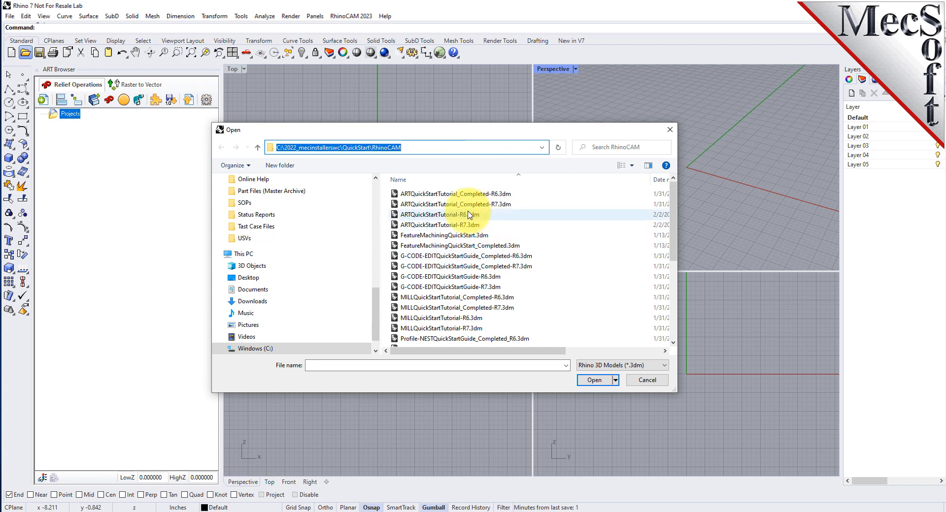
left_click(419, 225)
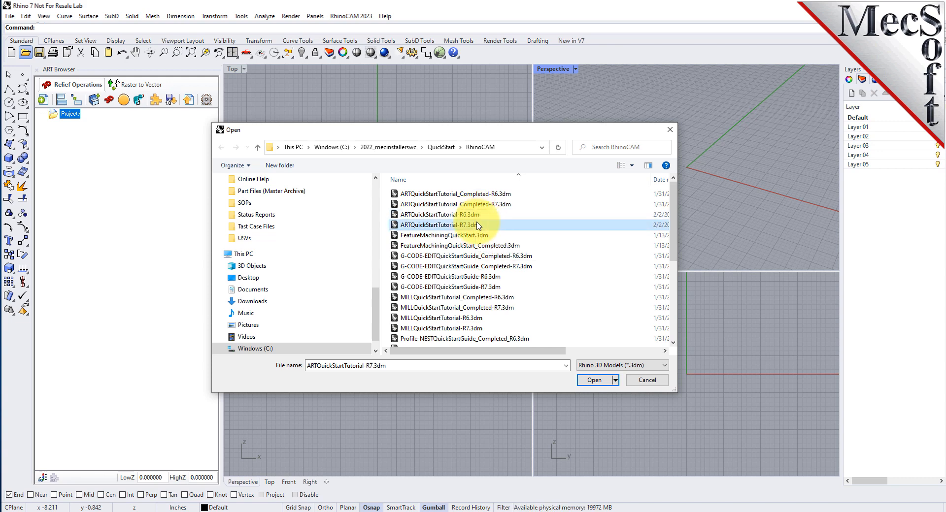
left_click(594, 381)
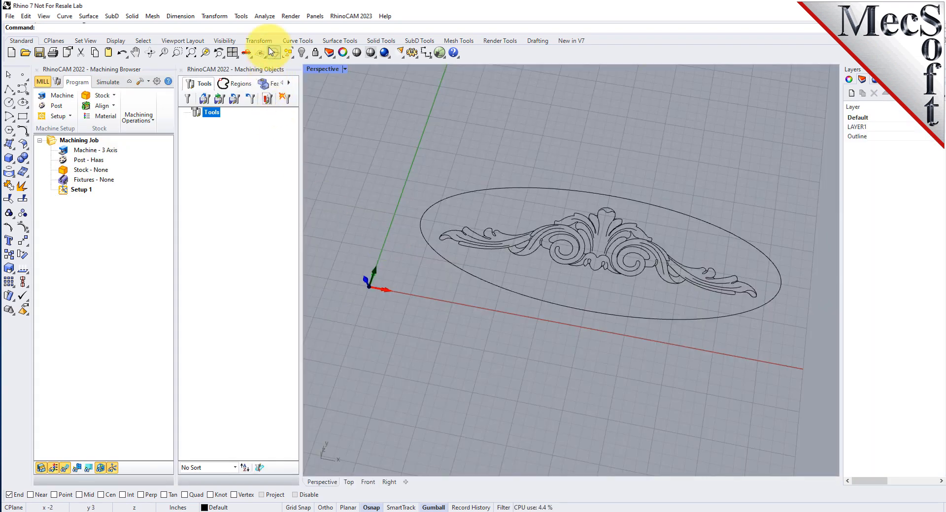
left_click(351, 16)
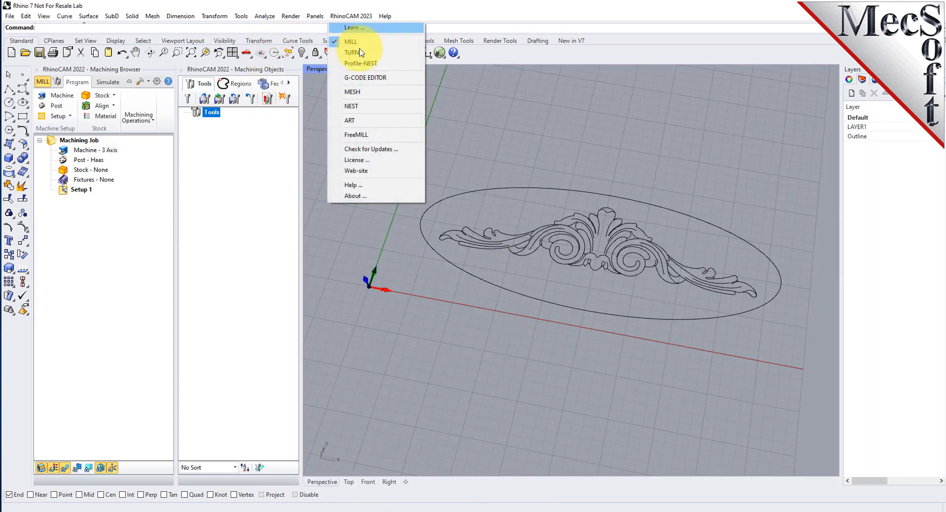
left_click(355, 123)
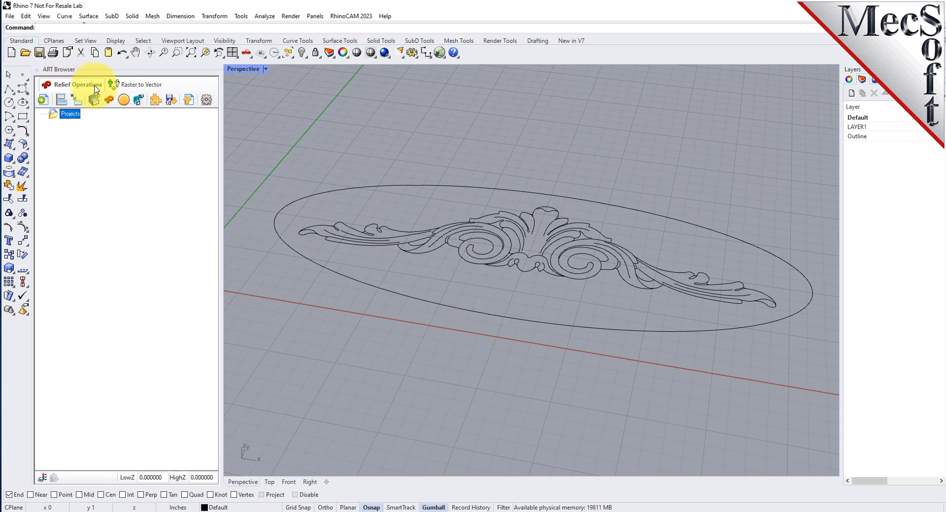
- Generate a new relief project at origin 0,0 with length 4, width 10 and Fine resolution at 150 dots/inches
left_click(44, 100)
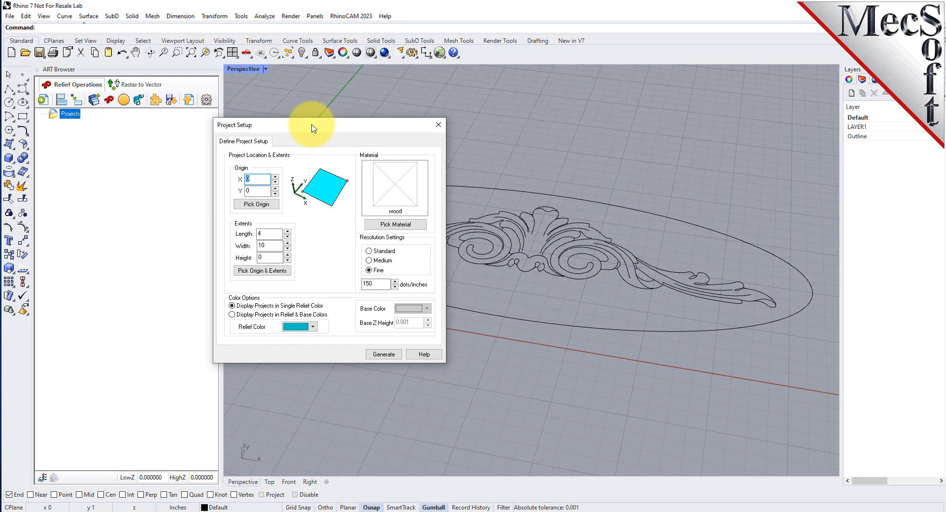
left_click_drag(268, 234, 159, 224)
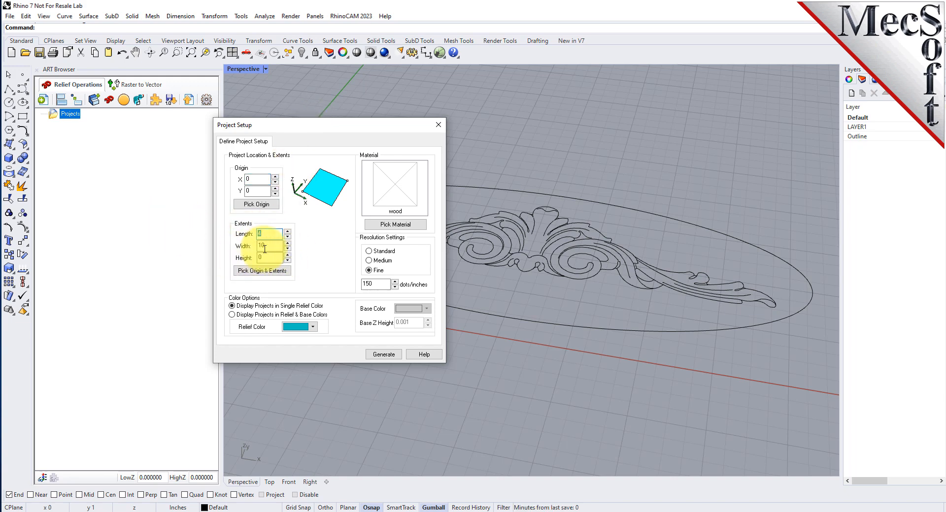
left_click_drag(265, 249, 201, 242)
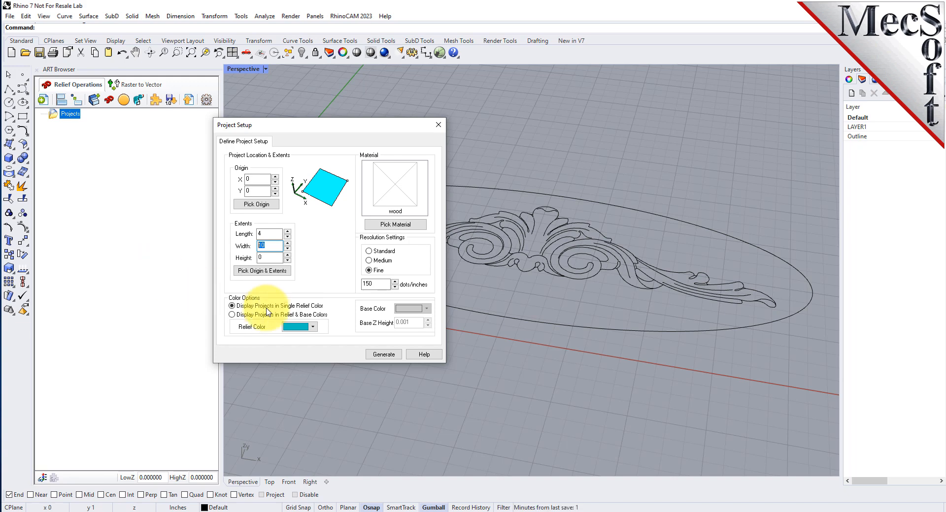
double_click(376, 284)
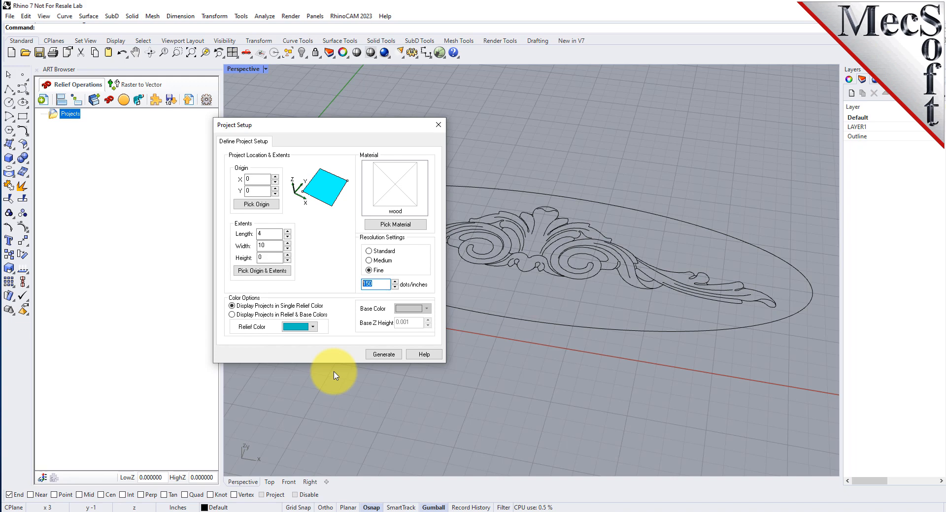
left_click(383, 354)
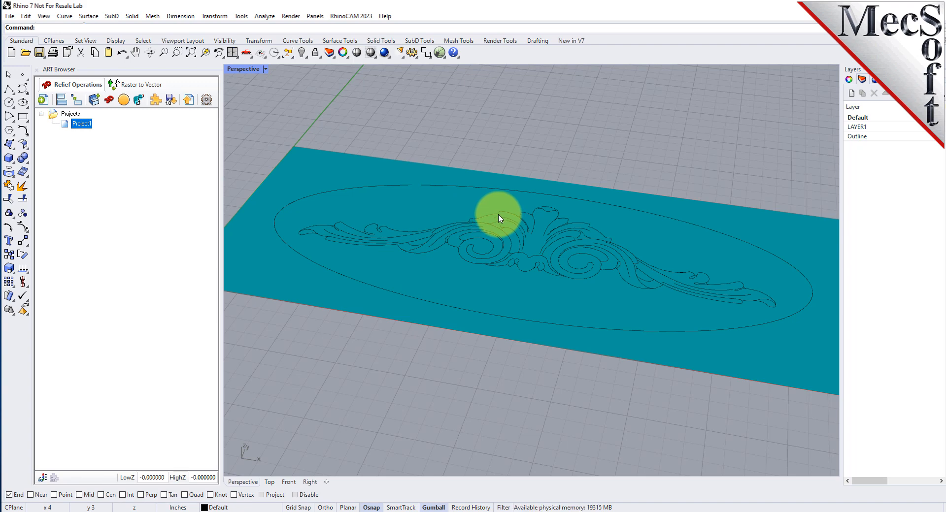
right_click(82, 126)
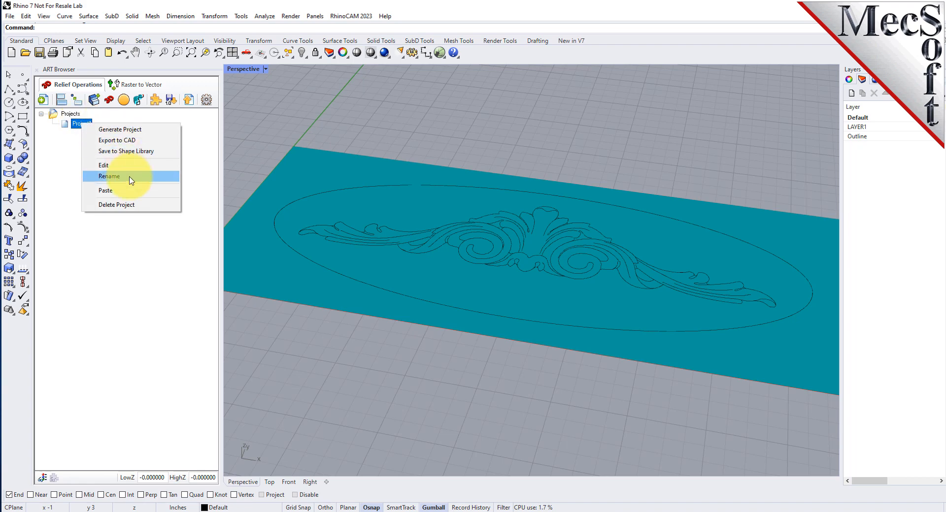
left_click(121, 177)
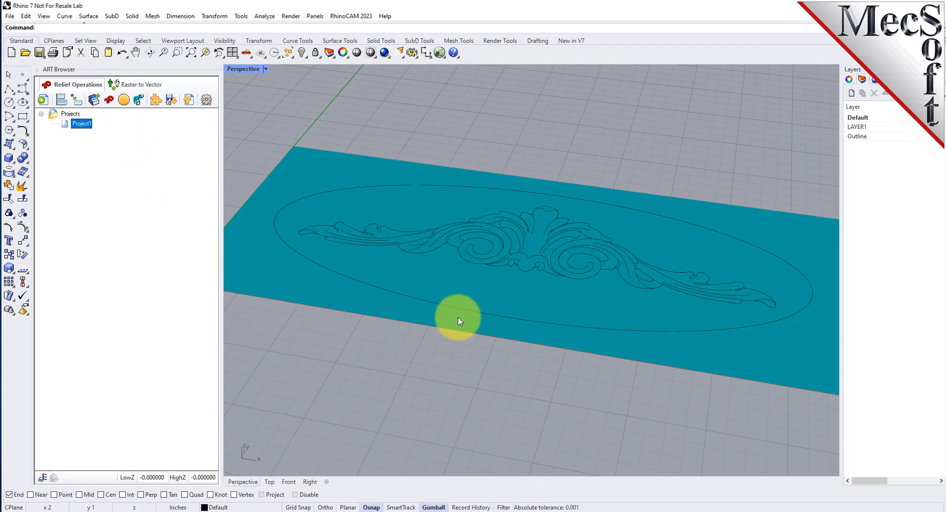
right_click_drag(524, 270, 553, 251)
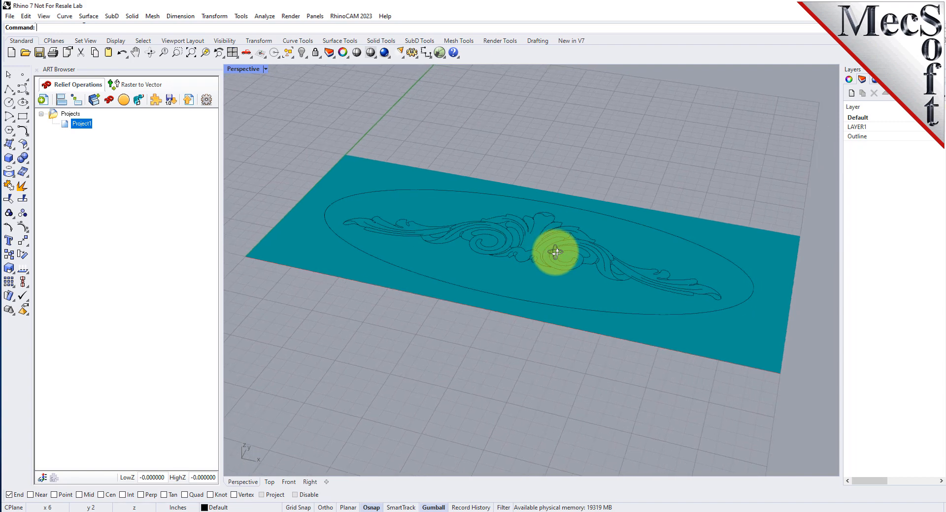
scroll(493, 224, "up", 3)
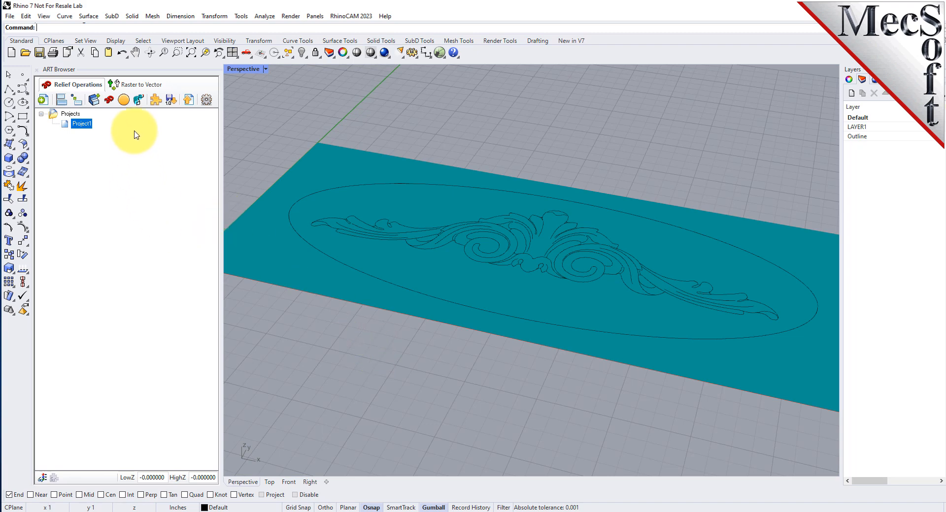
- Define a Sweep operation of type Add with a convex rounded cross section extended to about 0.20 and scale 1
left_click(138, 101)
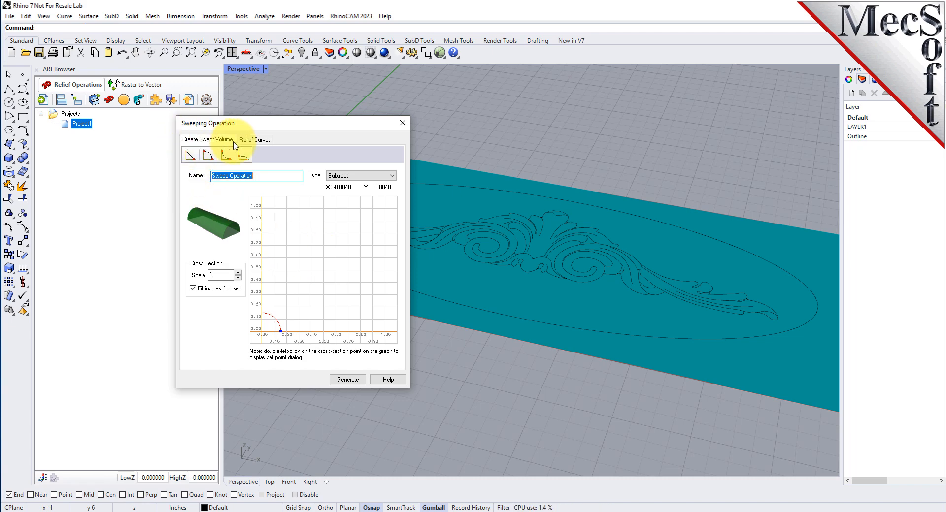
left_click(208, 155)
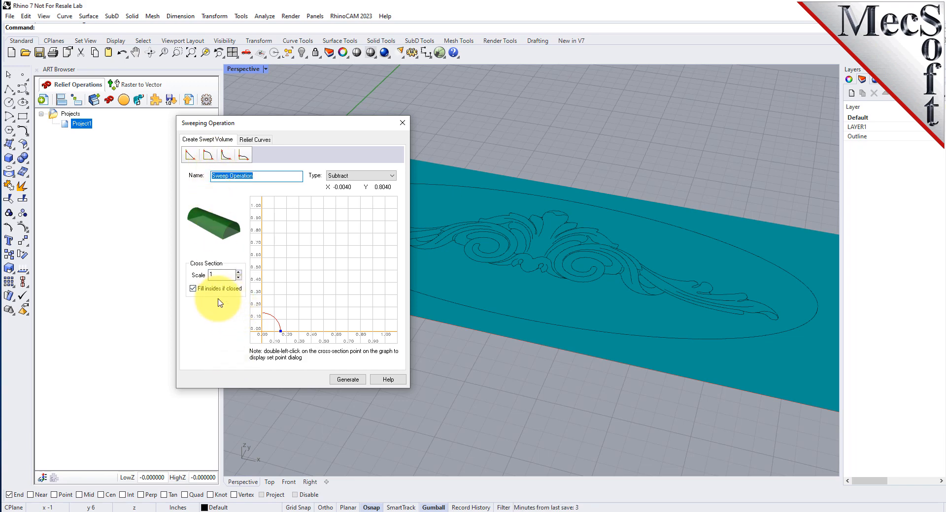
left_click(389, 176)
left_click(339, 185)
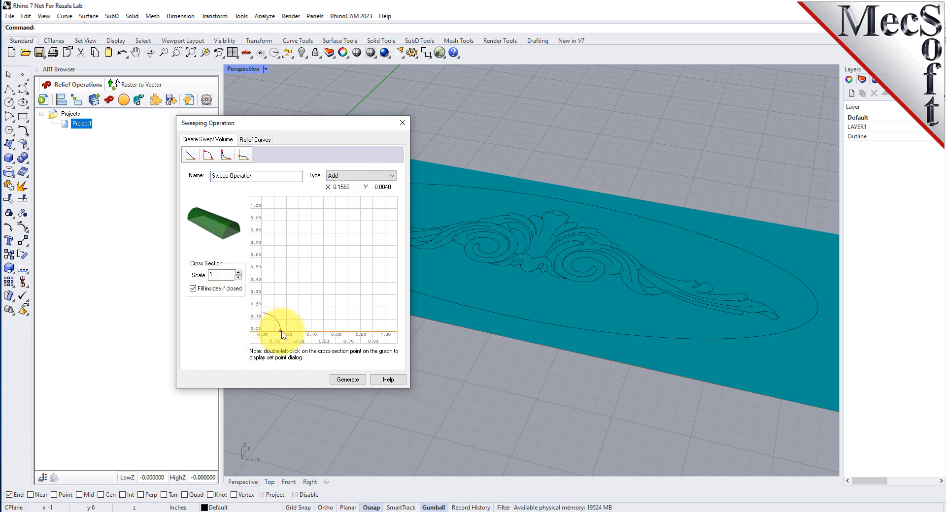
double_click(219, 276)
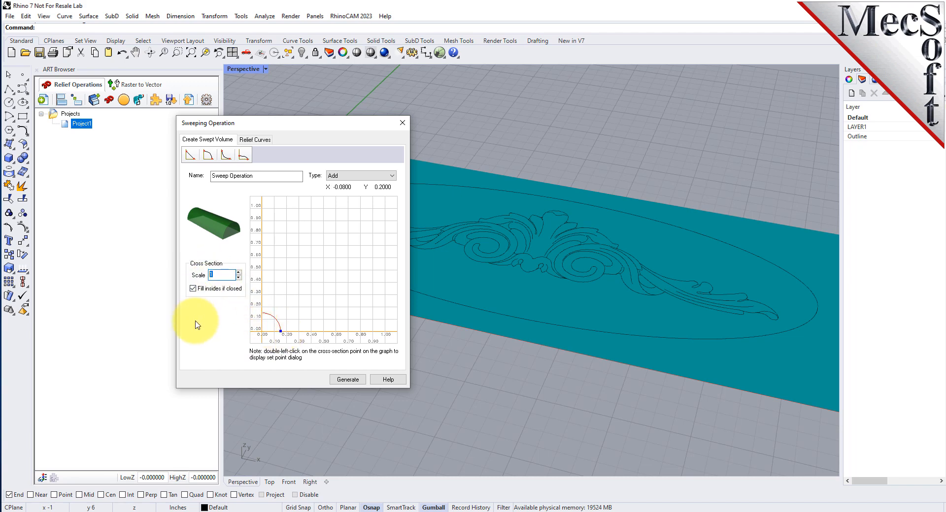
mouse_move(282, 331)
left_mouse_down()
mouse_move(389, 334)
mouse_move(270, 334)
mouse_move(291, 337)
left_mouse_up()
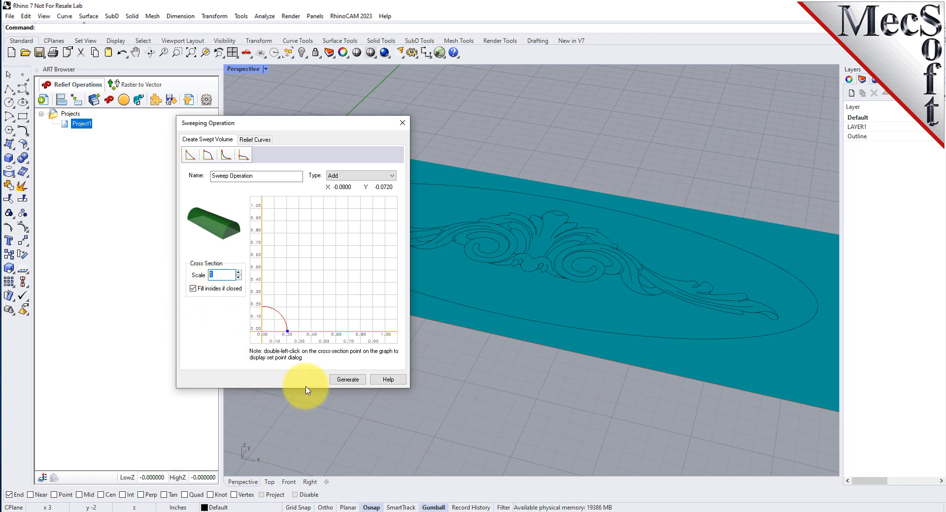
- Select the outer ellipse as the sweep's border curve and generate the swept relief, leaving the curve deselected
left_click(261, 142)
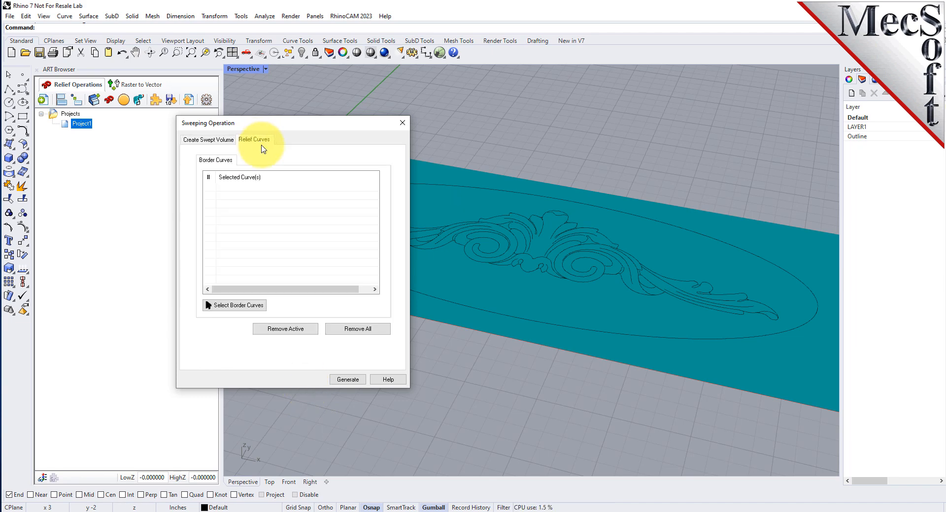
left_click(242, 306)
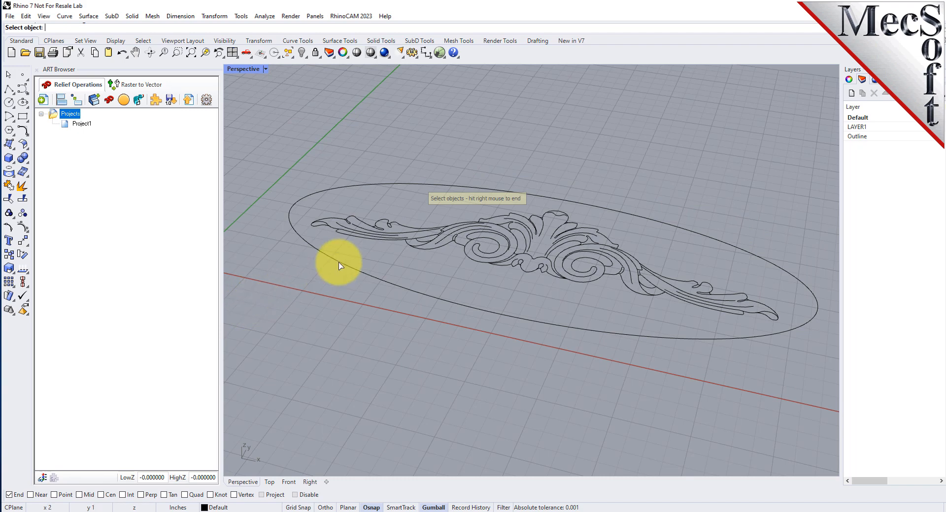
left_click(394, 184)
right_click(388, 197)
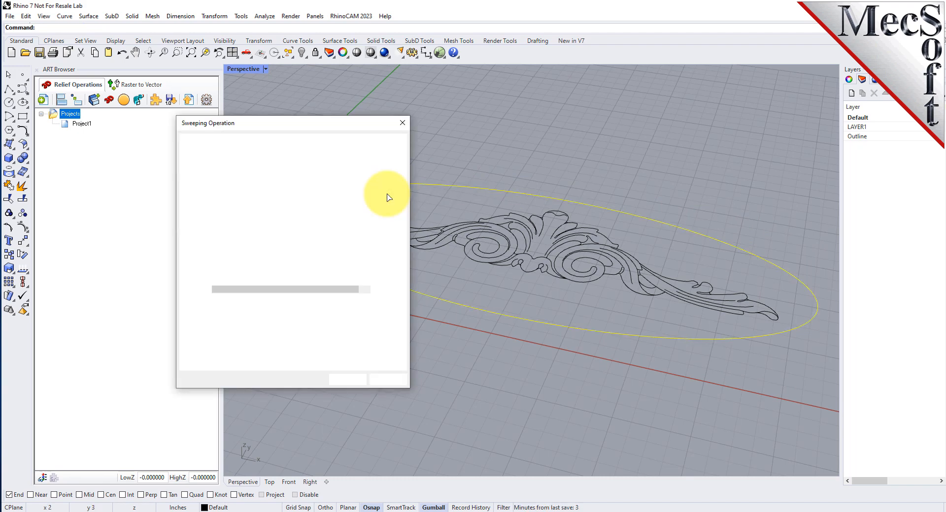
left_click(242, 190)
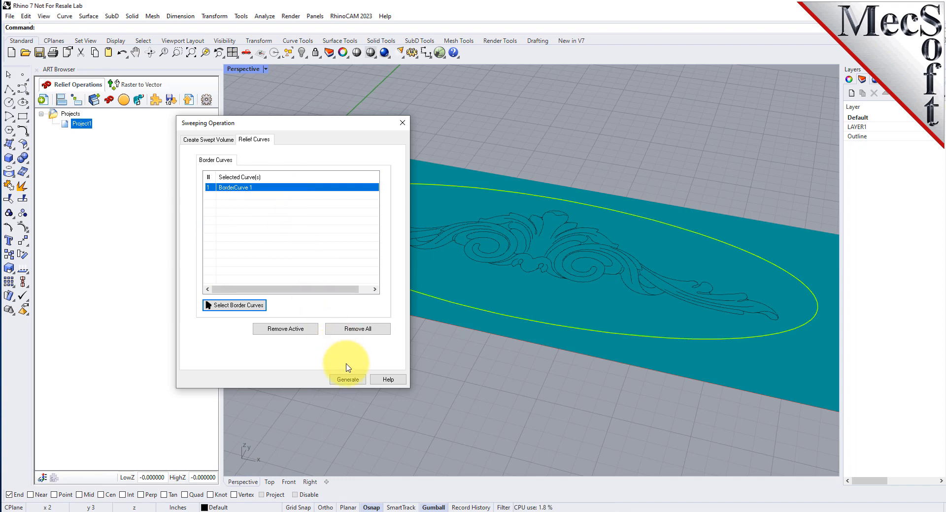
left_click(348, 381)
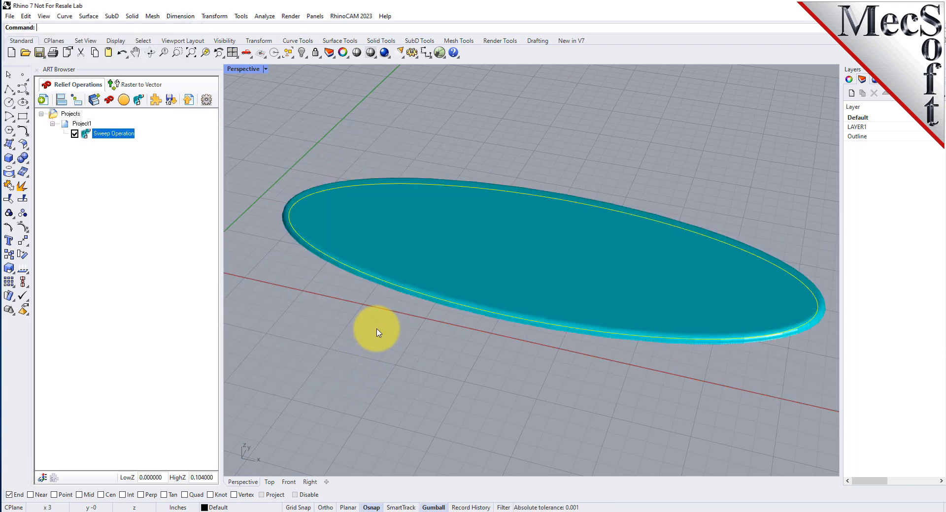
key("Escape")
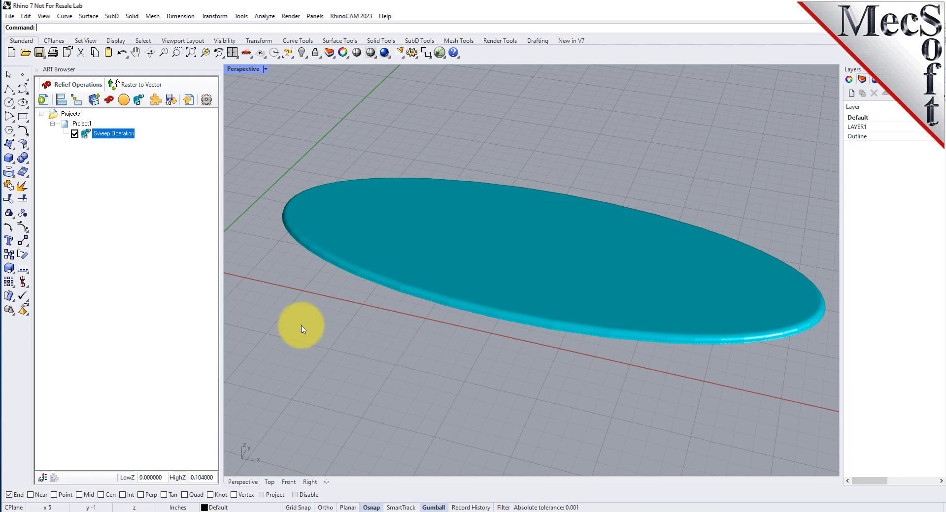
right_click_drag(530, 399, 515, 386)
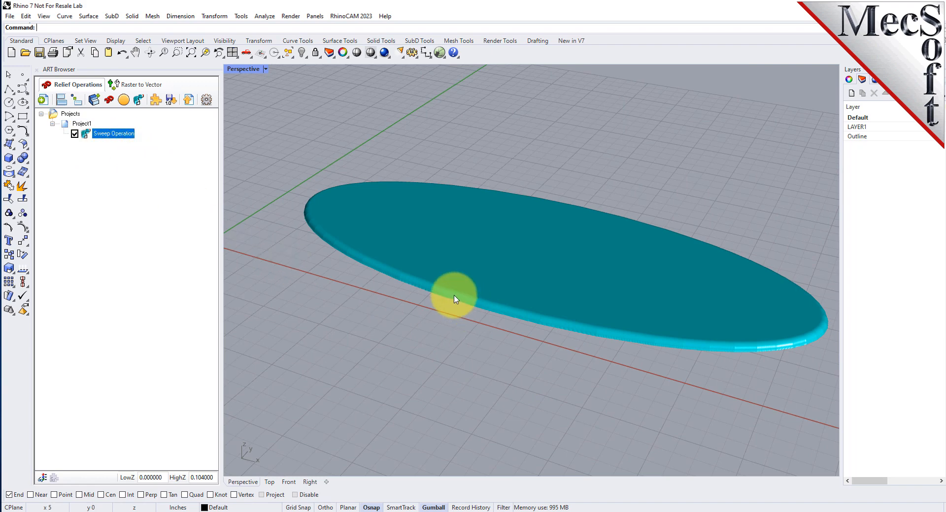
right_click_drag(454, 296, 517, 295)
key("ctrl+o")
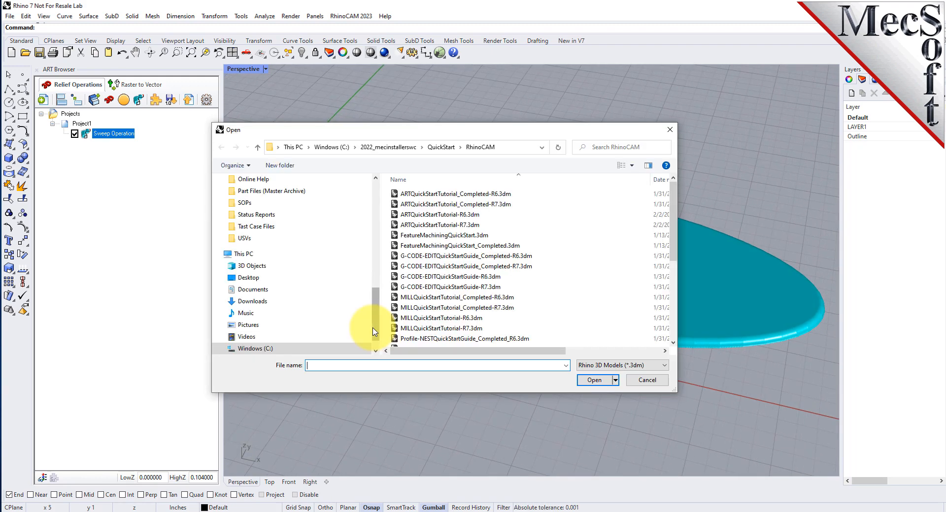
left_click(647, 381)
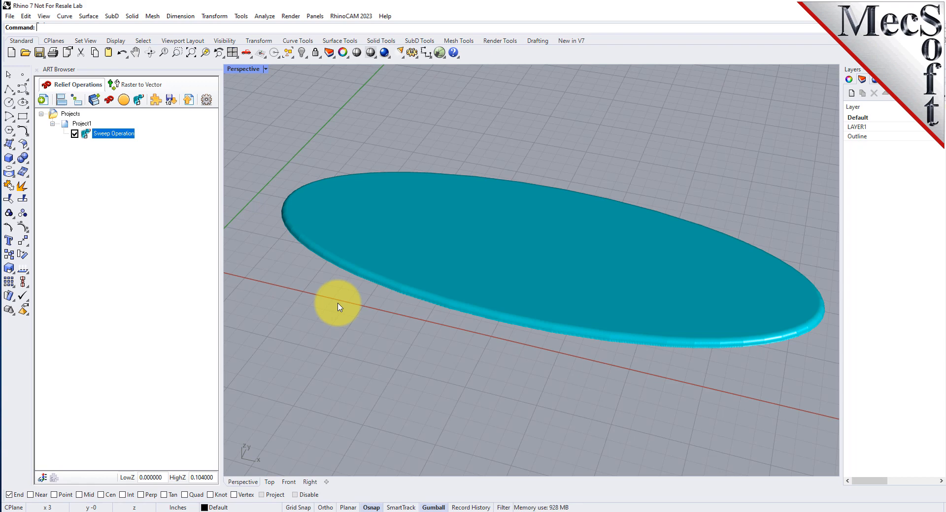
- Define a Puff operation of type Add with a slightly raised rounded cross section, maximum puffing height 0.5 and smoothing 6
left_click(124, 101)
left_click_drag(131, 84, 204, 125)
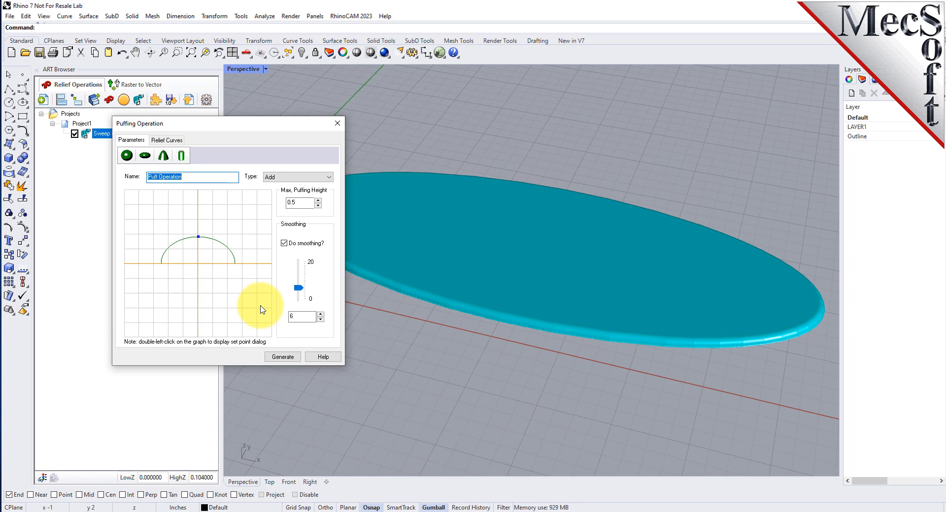
left_click(127, 156)
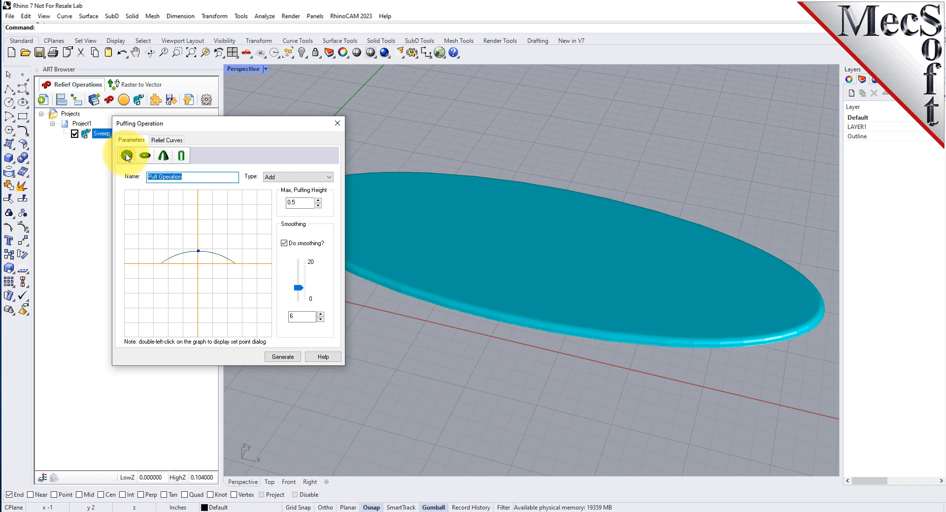
left_click(291, 177)
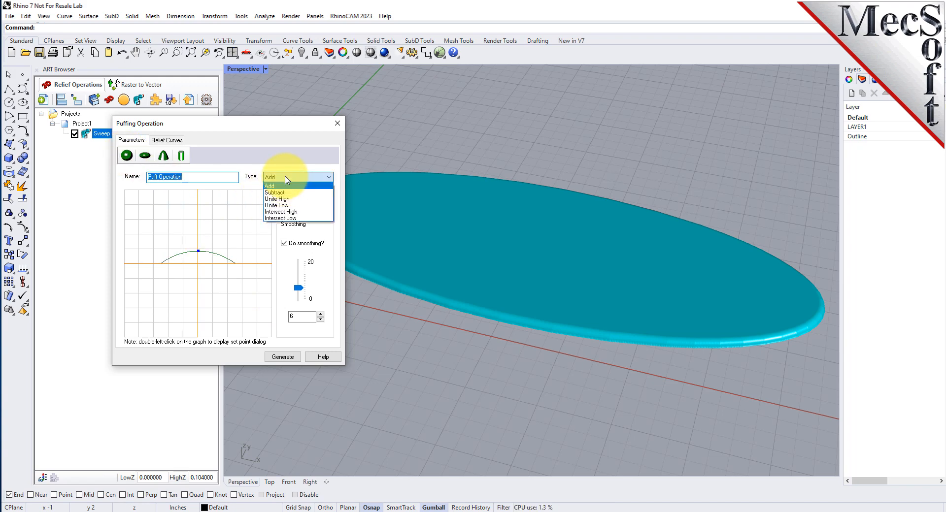
left_click(285, 186)
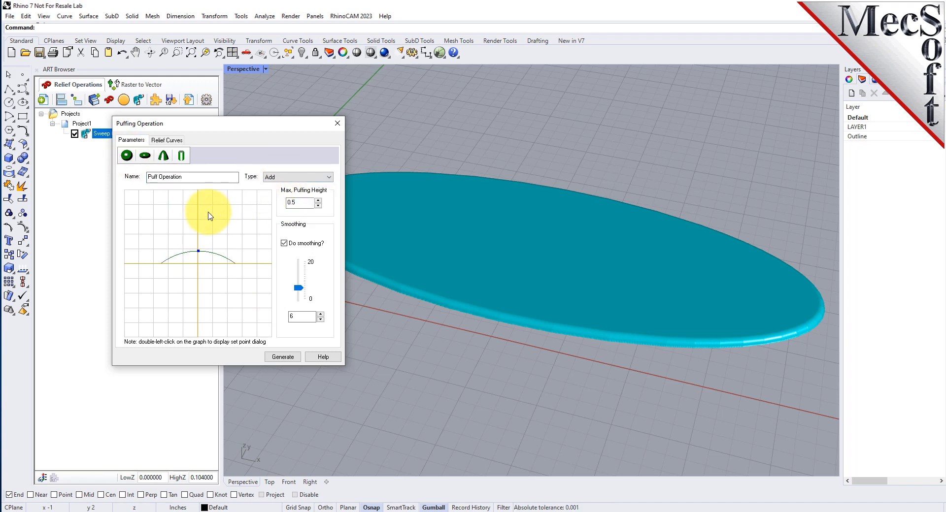
double_click(298, 202)
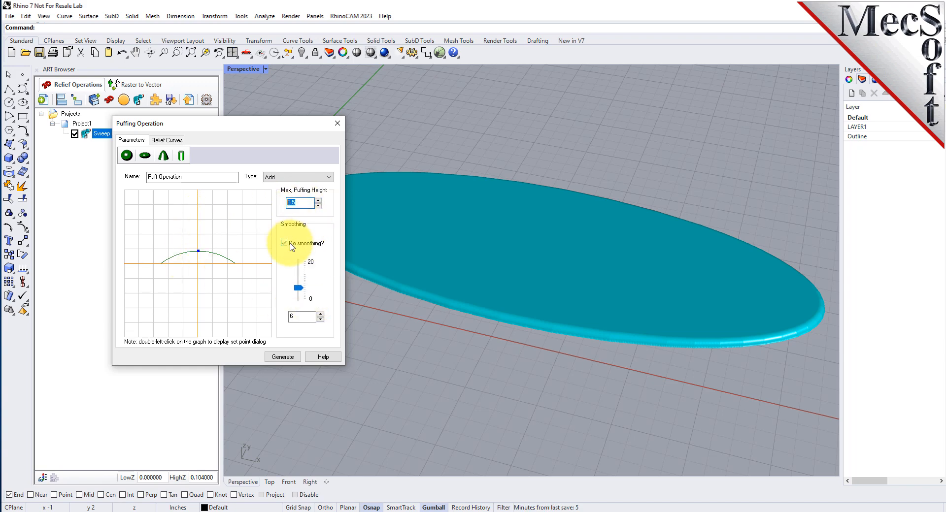
mouse_move(198, 250)
left_mouse_down()
mouse_move(197, 212)
mouse_move(197, 242)
left_mouse_up()
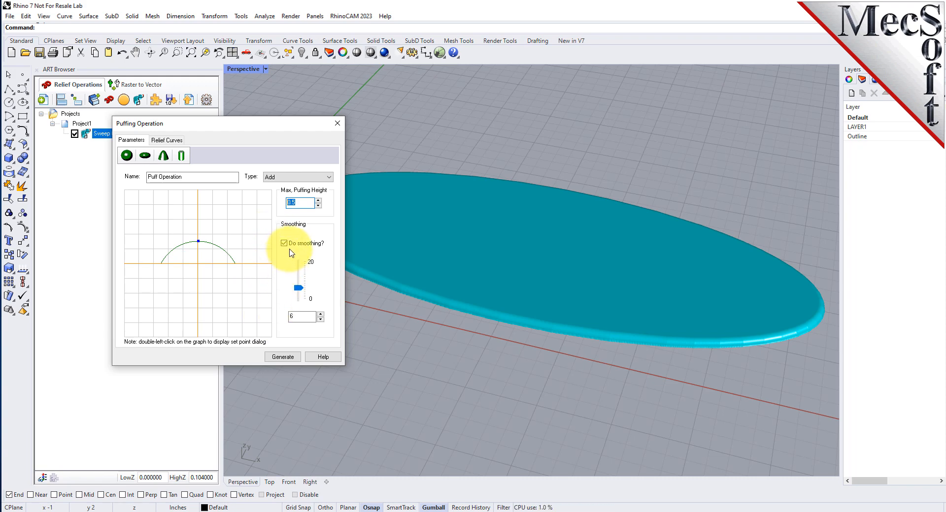
double_click(304, 317)
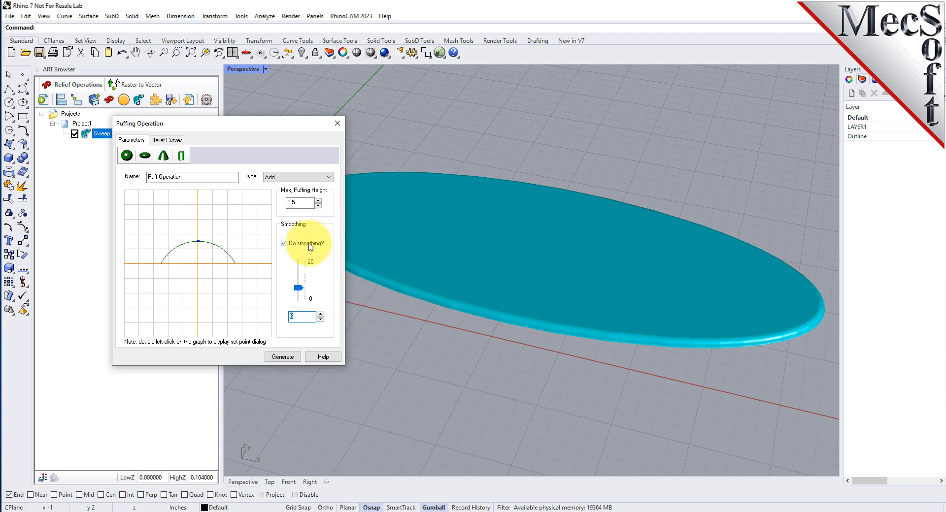
- Assign the outer outline of the scroll ornament as the puff operation's border curve
left_click(165, 140)
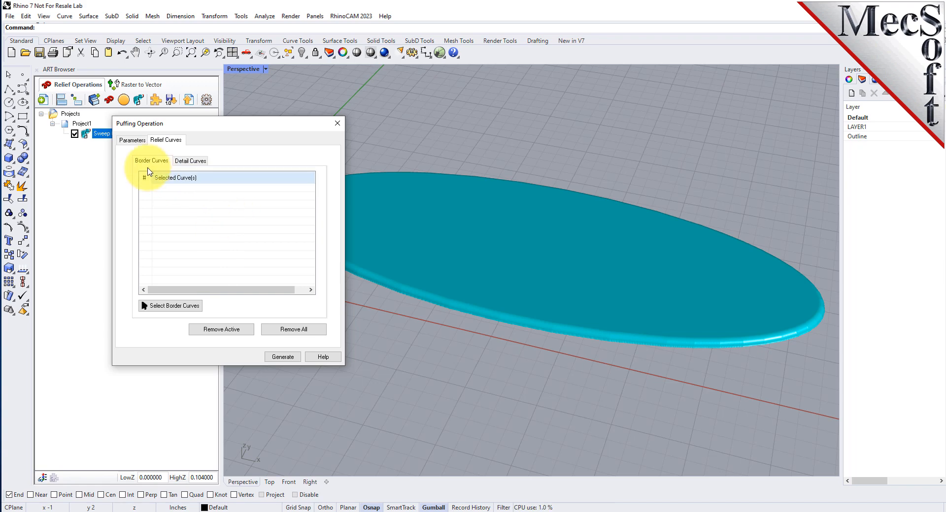
left_click(193, 163)
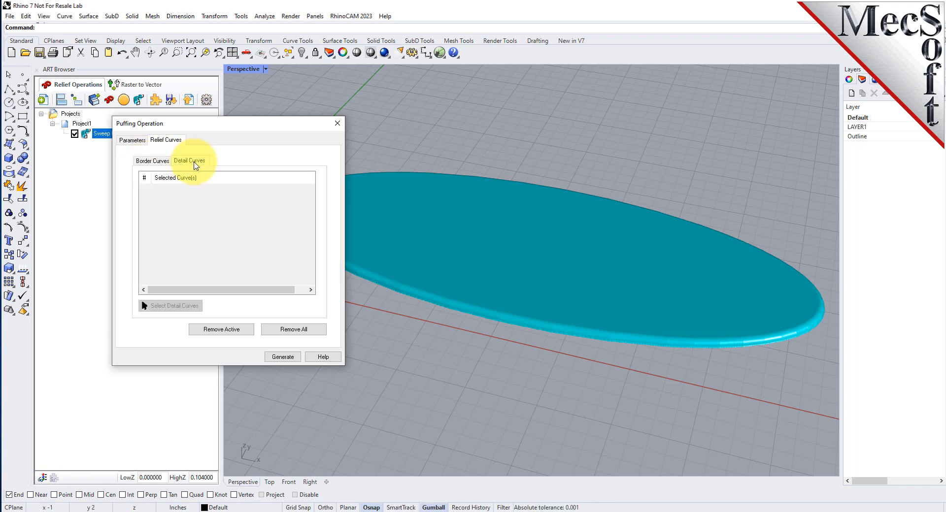
left_click(151, 161)
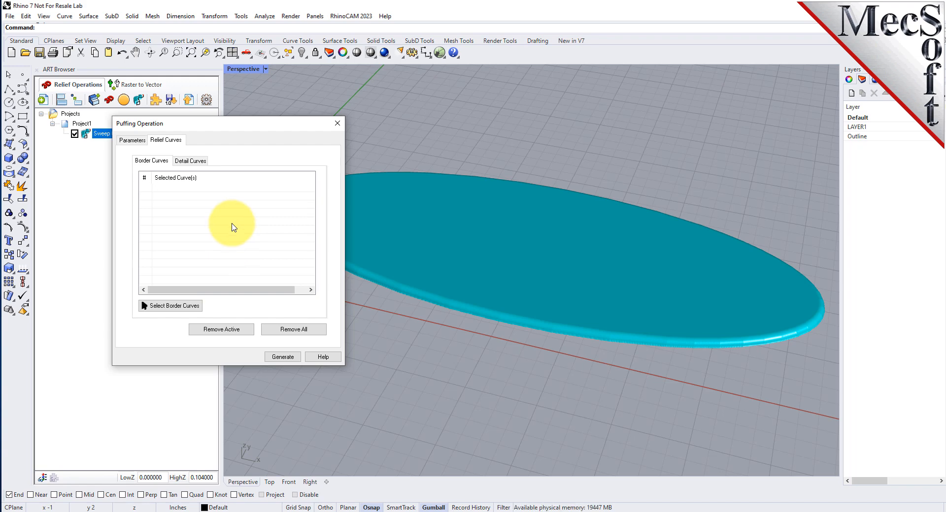
left_click(175, 306)
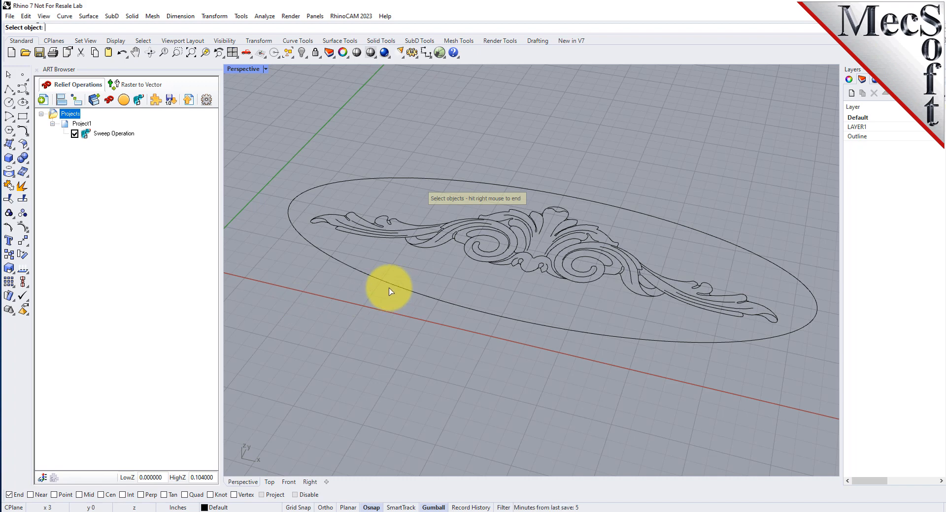
left_click(407, 226)
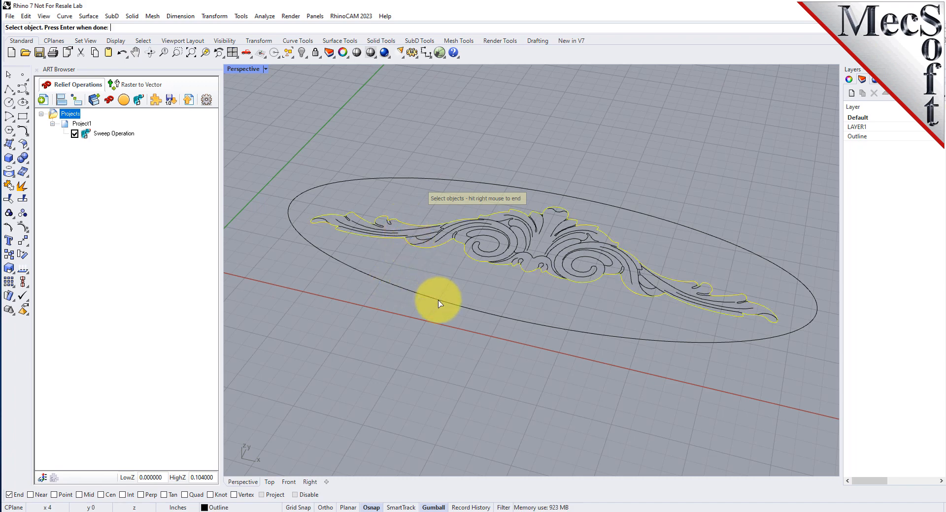
right_click(408, 321)
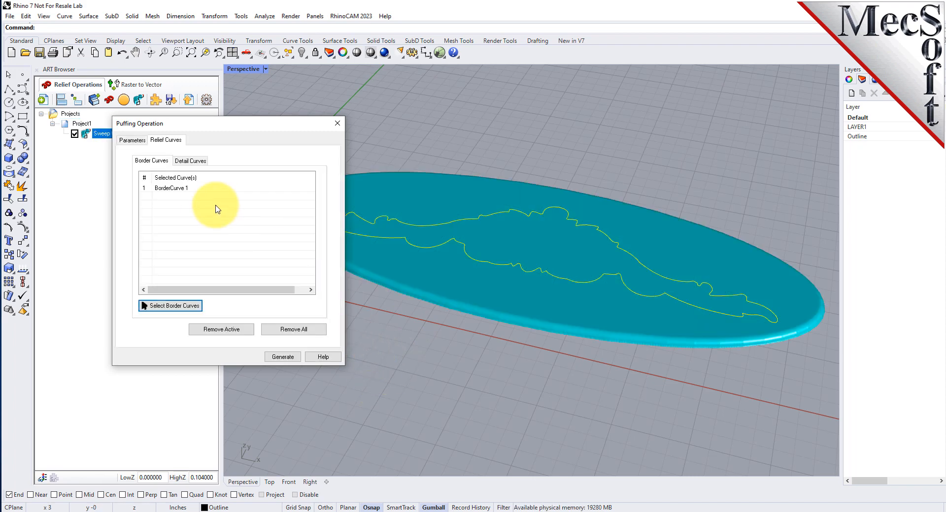
left_click(196, 188)
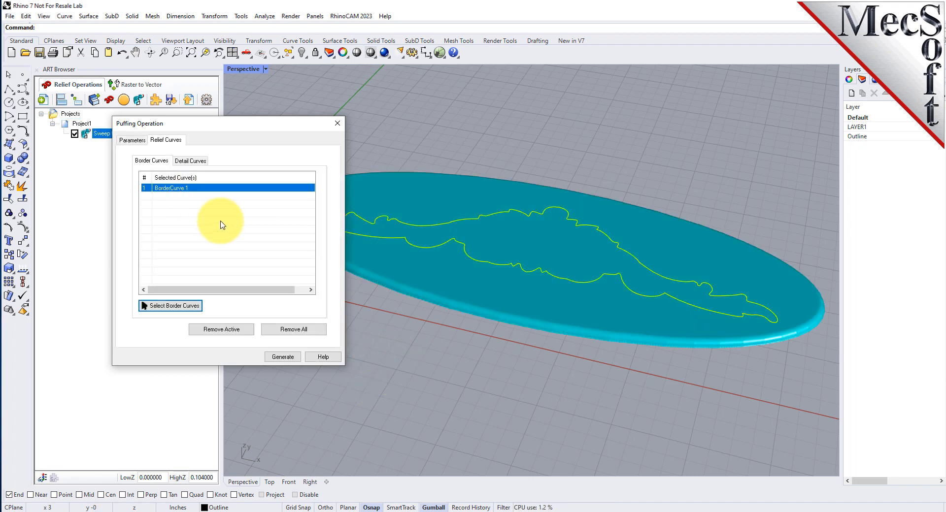
- Assign all inner ornament curves as the puff's detail curves, excluding the ornament's outer outline and the ellipse
left_click(200, 162)
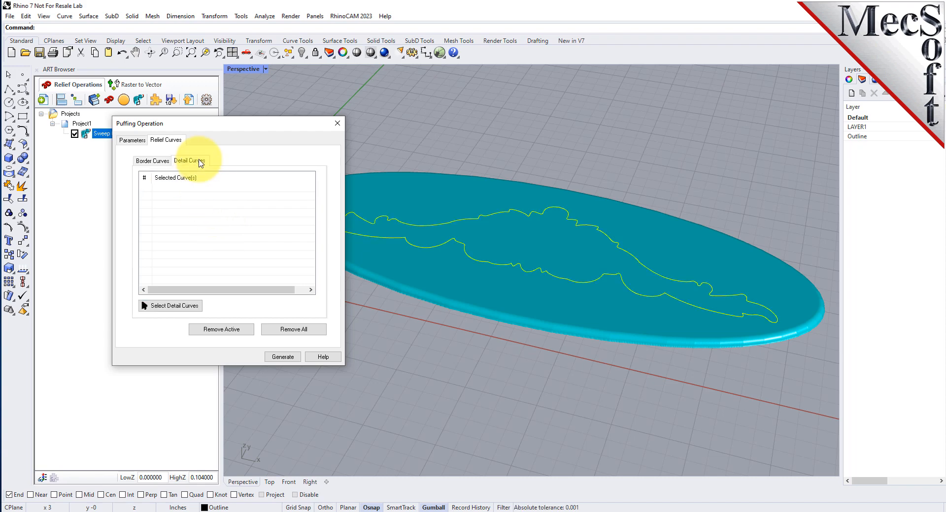
left_click(178, 308)
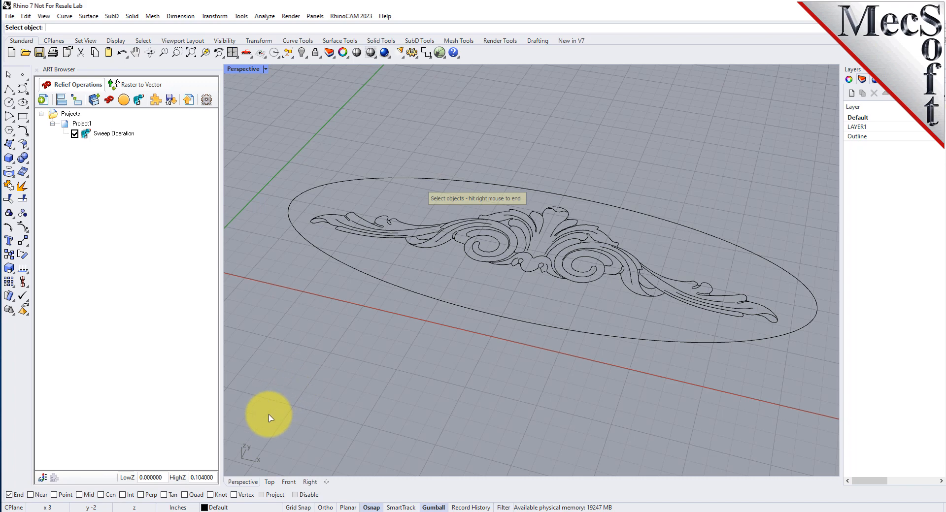
left_click_drag(269, 414, 787, 139)
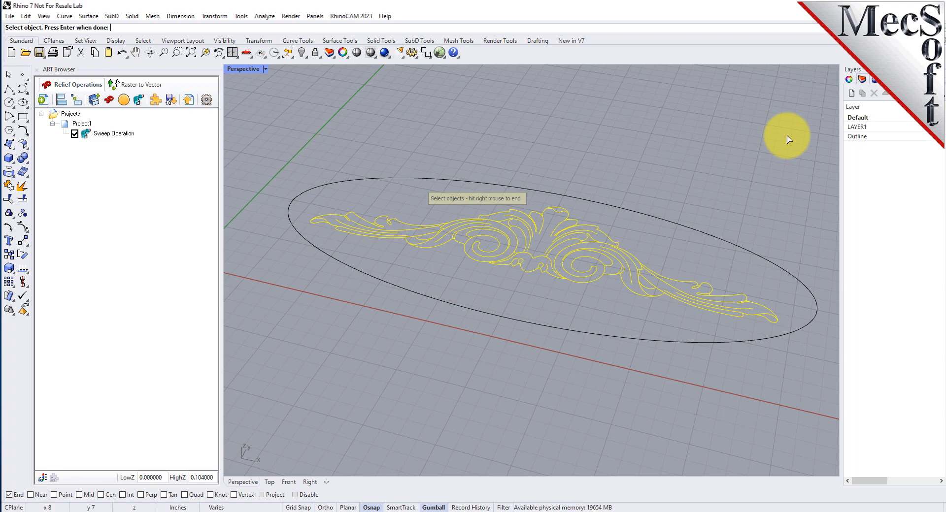
left_click(683, 284)
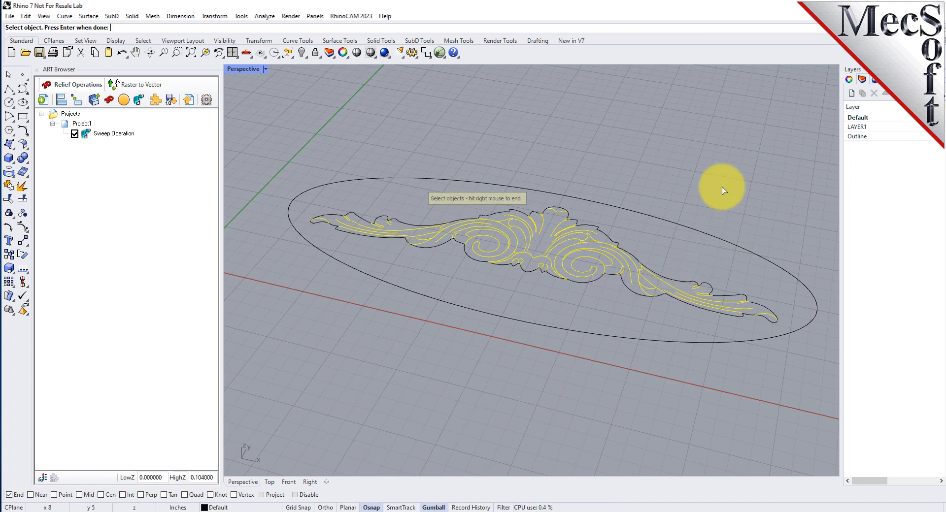
right_click(653, 135)
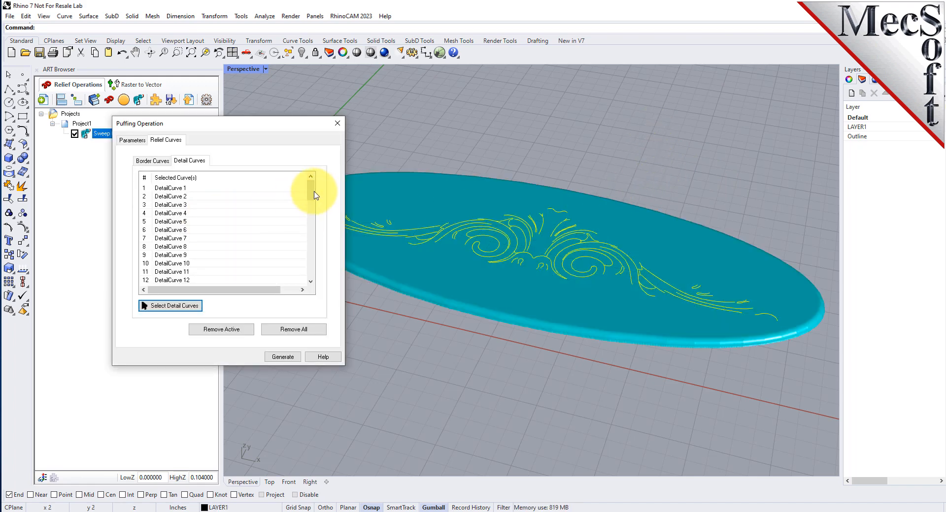
- Check individual detail curves in the selection list and generate the puff relief
mouse_move(315, 195)
left_mouse_down()
mouse_move(302, 243)
mouse_move(305, 274)
mouse_move(309, 190)
left_mouse_up()
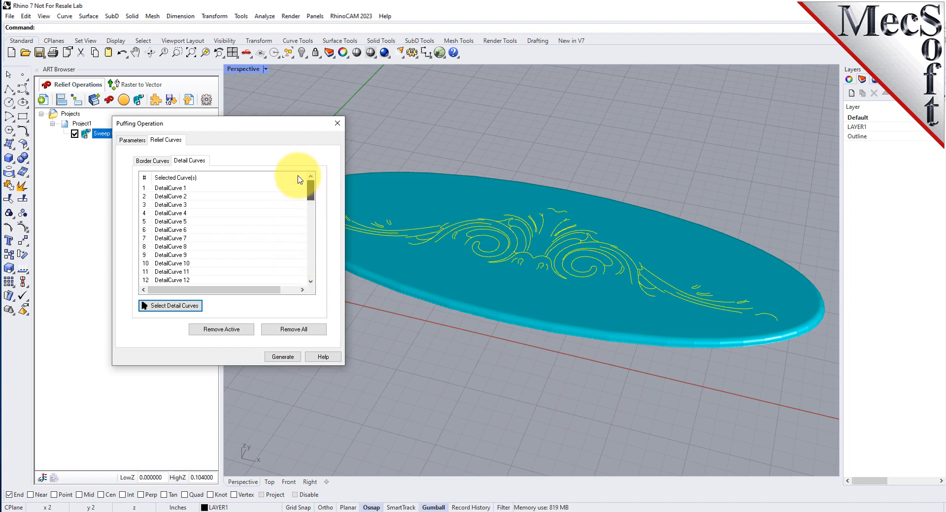
left_click(170, 215)
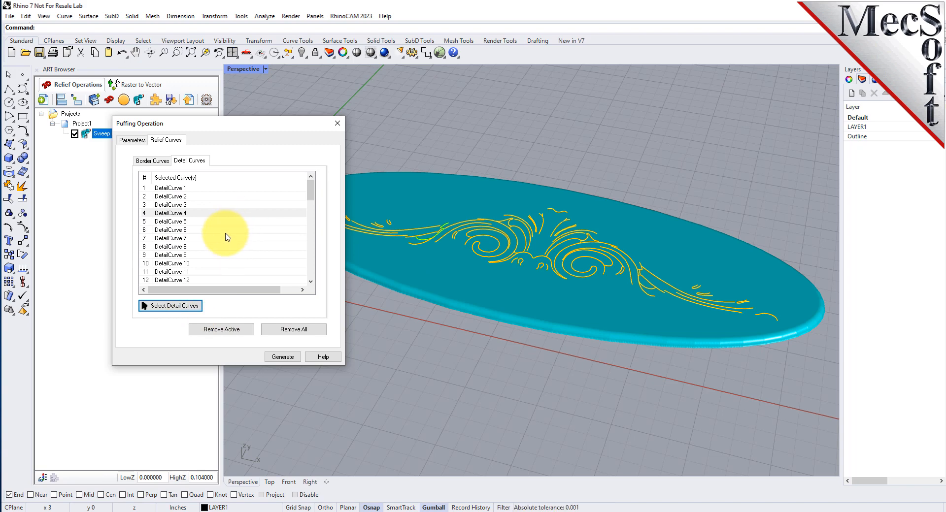
left_click(187, 189)
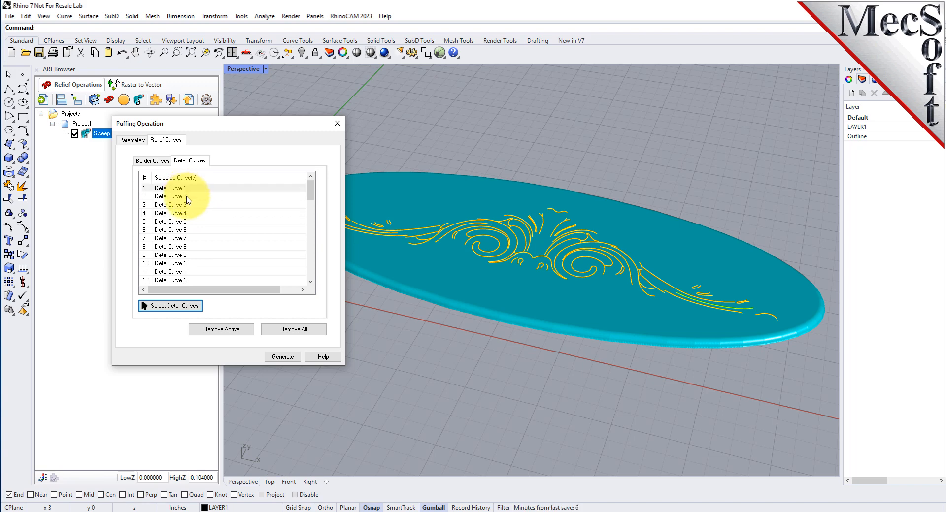
left_click(187, 197, "ctrl")
left_click(187, 205, "ctrl")
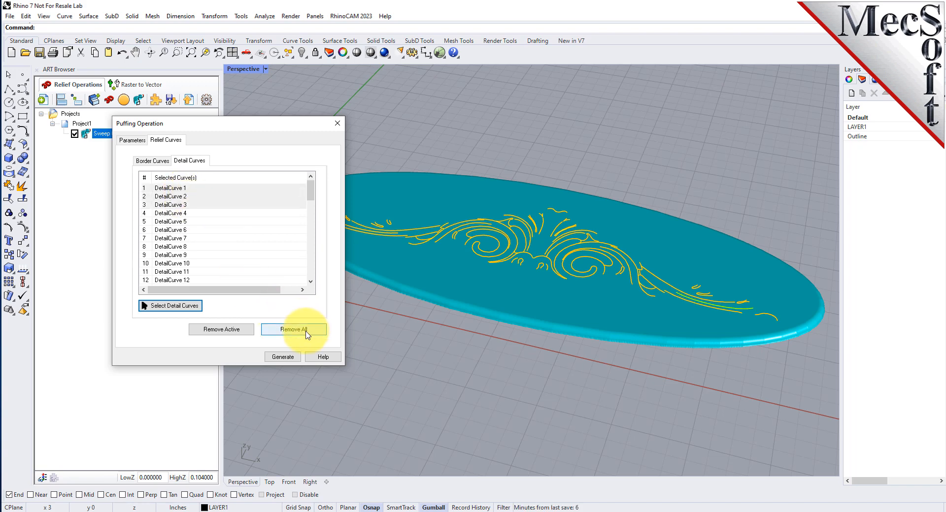
left_click(174, 189)
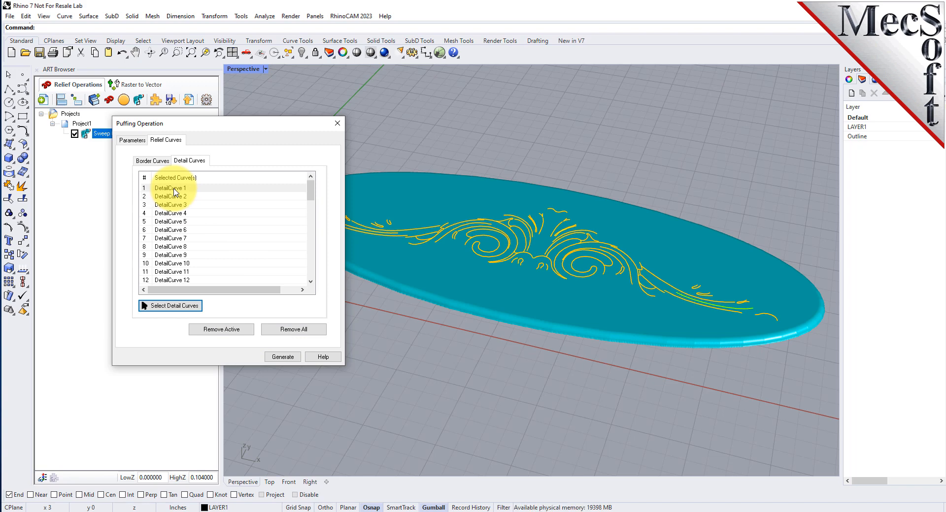
left_click(289, 356)
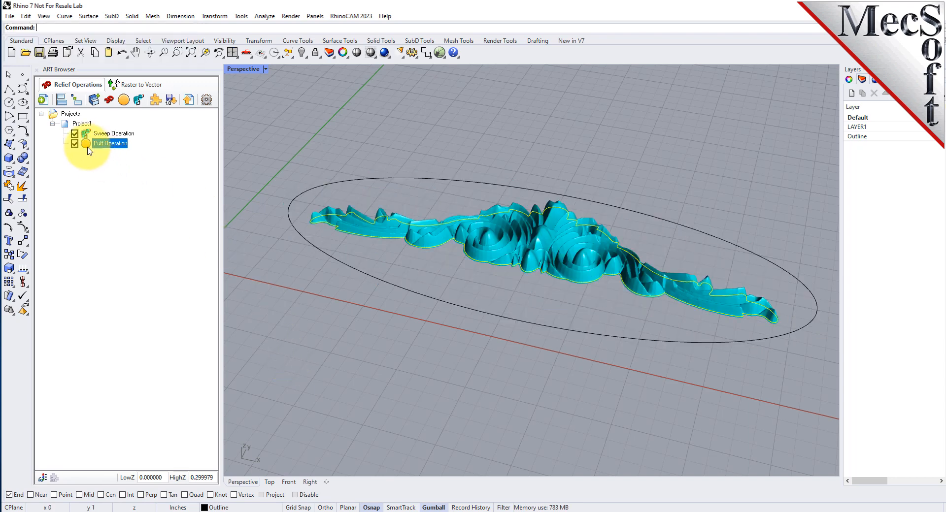
- Examine the puffed ornament up close from a low angle and from above, with its outline curve deselected
right_click_drag(517, 380, 566, 271)
scroll(560, 256, "up", 5)
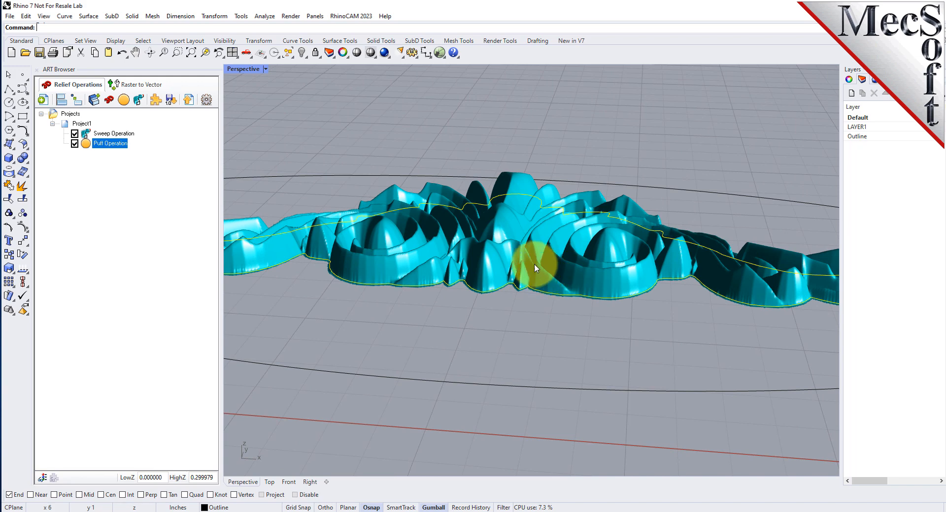
key("ctrl+o")
left_click(639, 383)
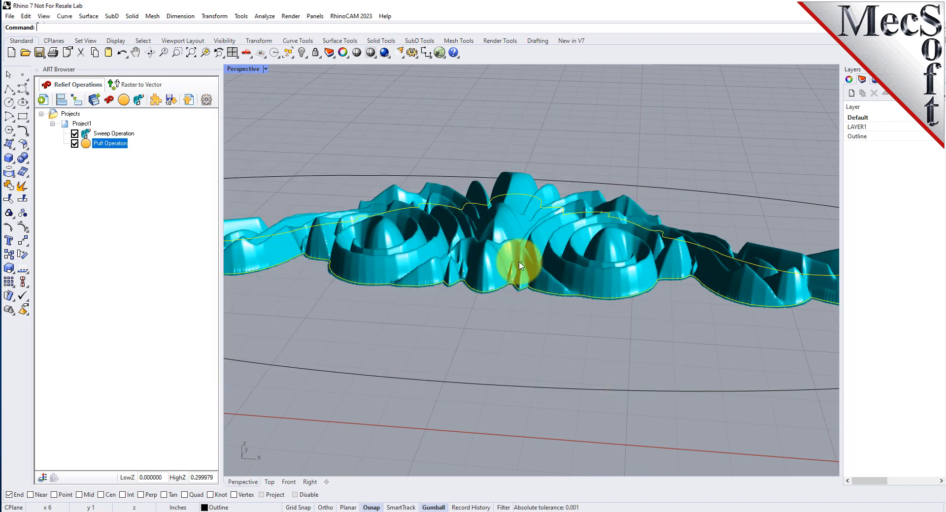
scroll(514, 251, "down", 6)
right_click_drag(514, 253, 556, 305)
scroll(545, 241, "up", 2)
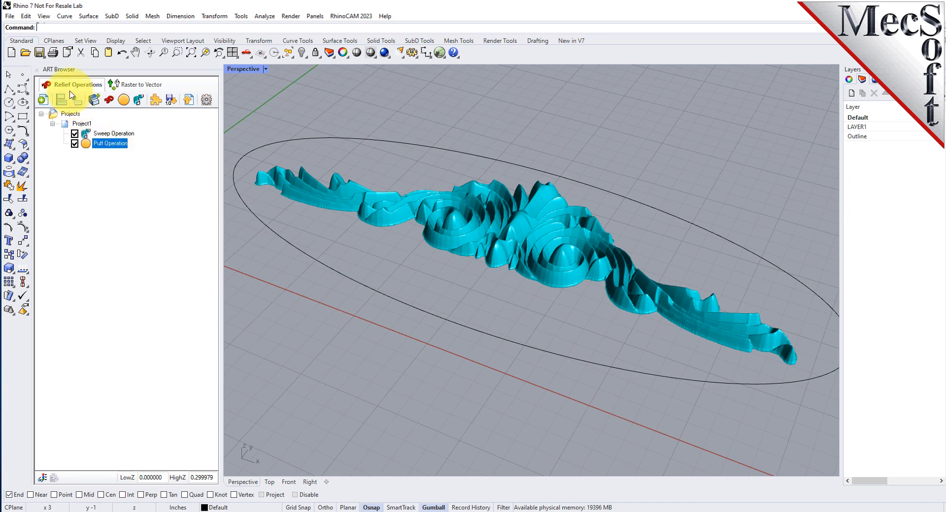
- Start a 3D relief operation from the Texture.jpg image in the QuickStart RhinoCAM folder
left_click(109, 100)
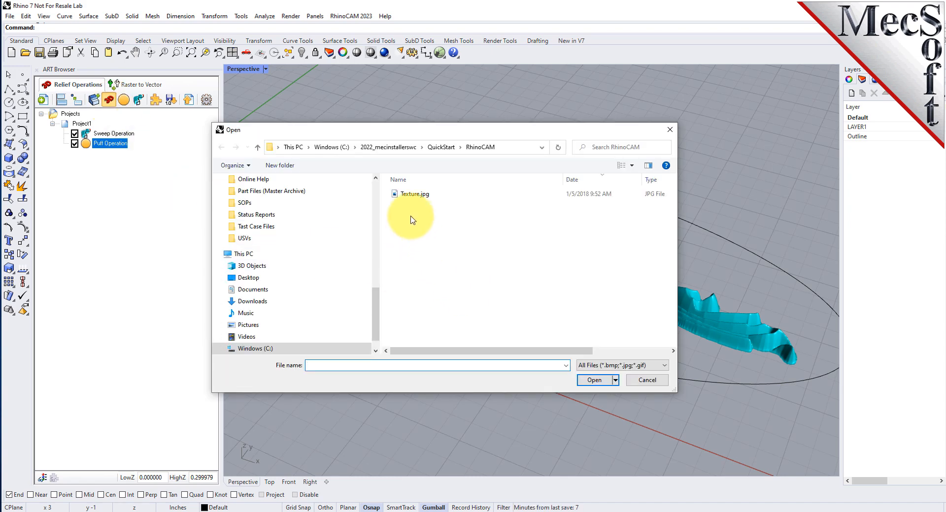
left_click(395, 195)
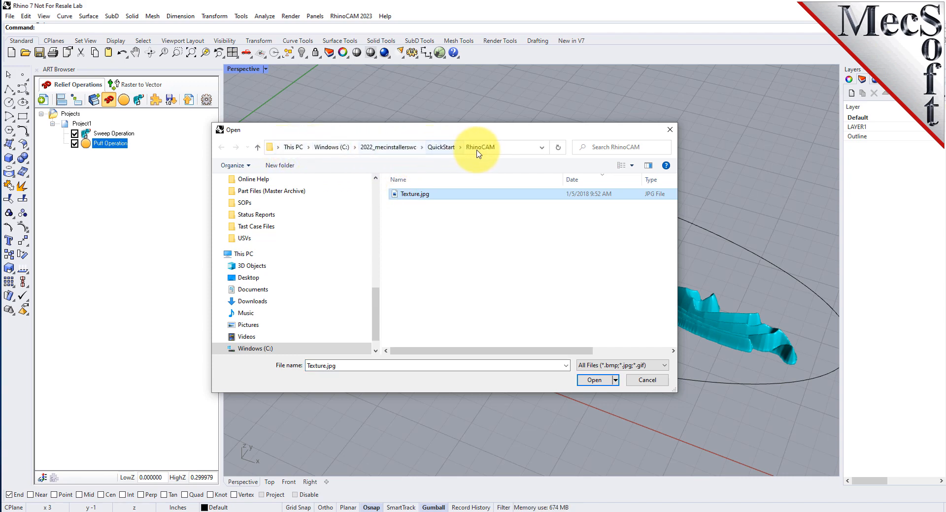
left_click(597, 381)
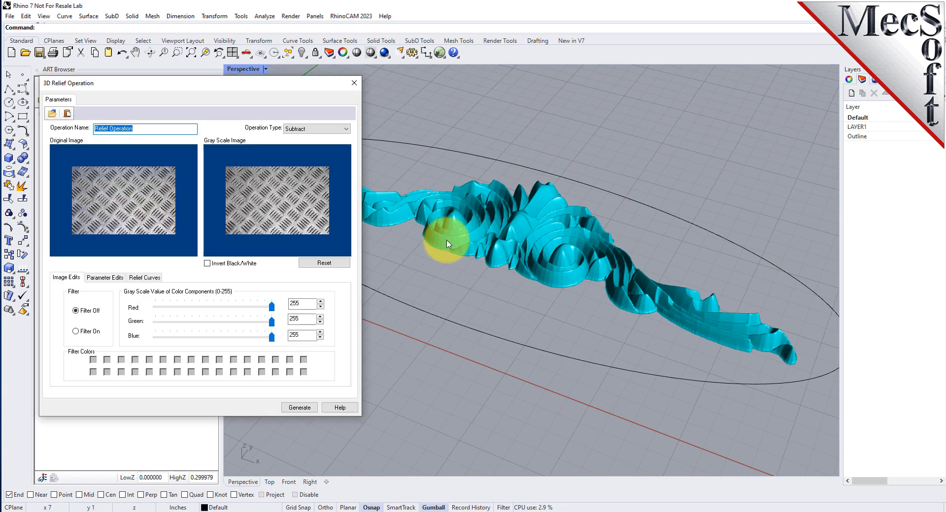
left_click_drag(211, 88, 319, 105)
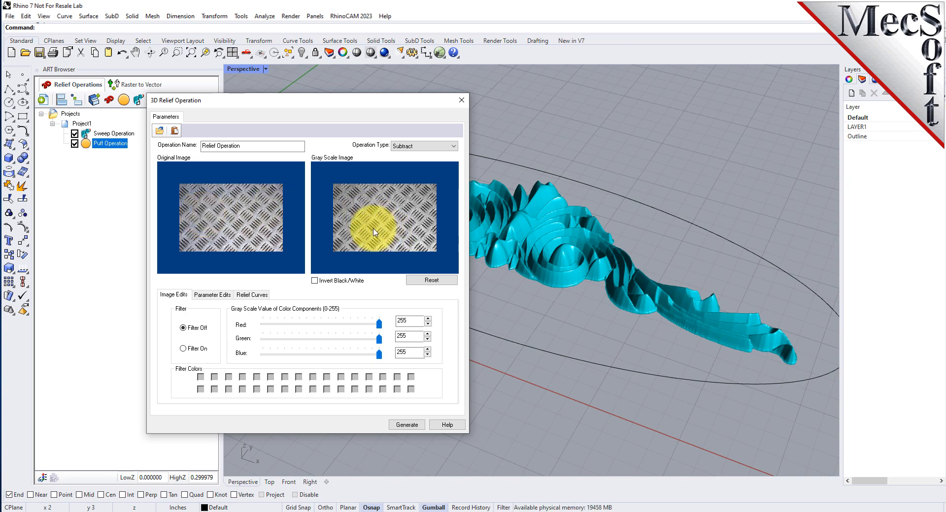
- Set the texture relief's operation type to Add and invert the black and white of its grayscale image
left_click(413, 147)
left_click(408, 152)
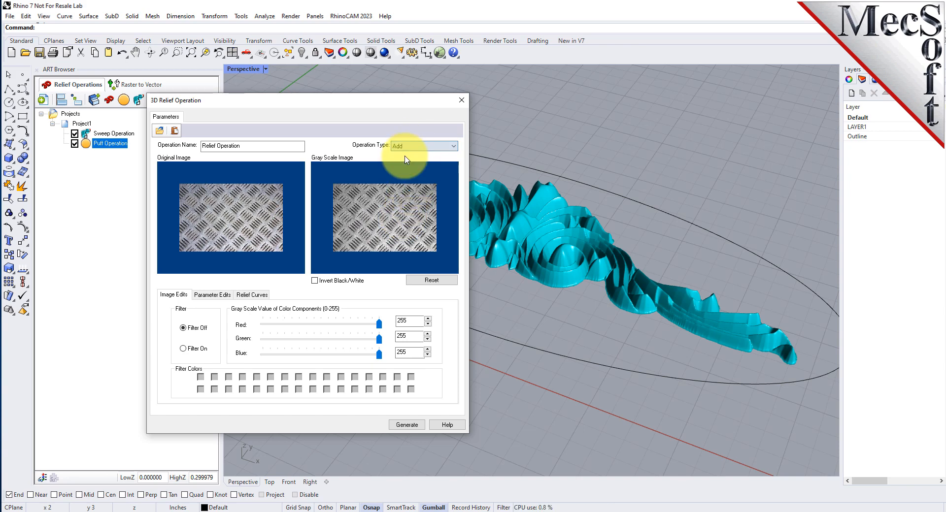
left_click(315, 281)
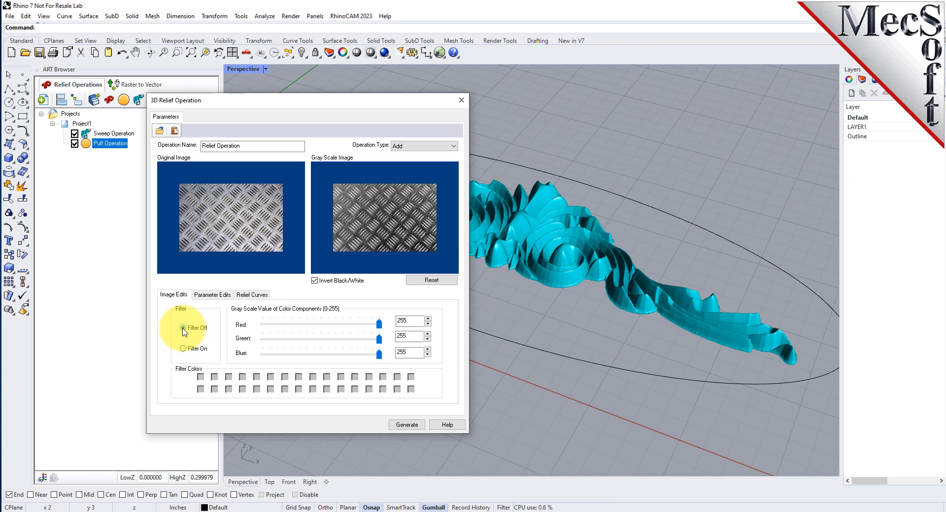
- Size the texture relief to 10 wide by 4 high, without image size or aspect ratio lock, keeping relief height 0.025 and smoothing factor 12
left_click(225, 296)
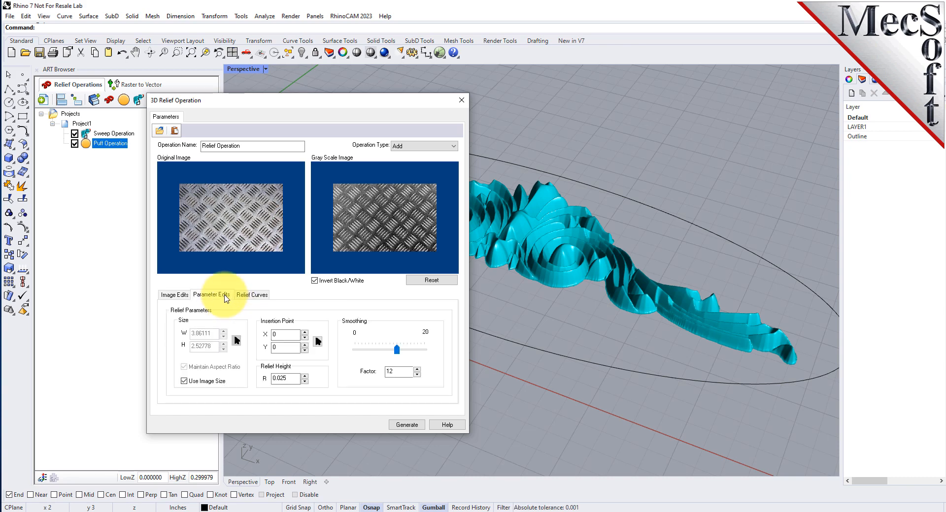
left_click(185, 382)
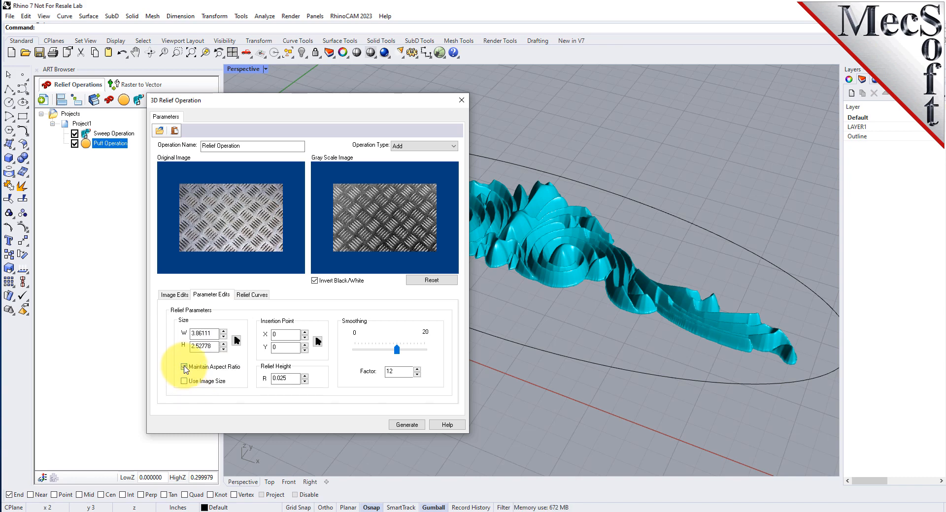
left_click(184, 368)
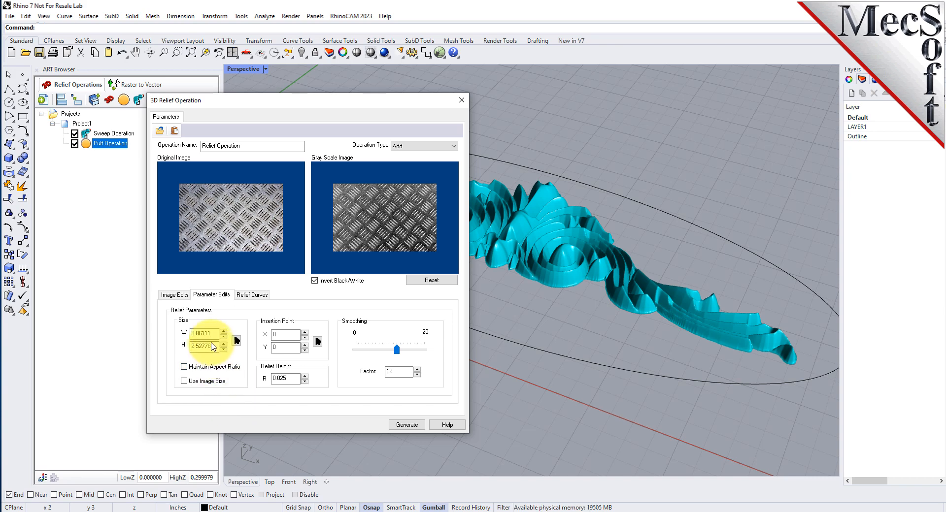
left_click_drag(215, 335, 186, 337)
type("10")
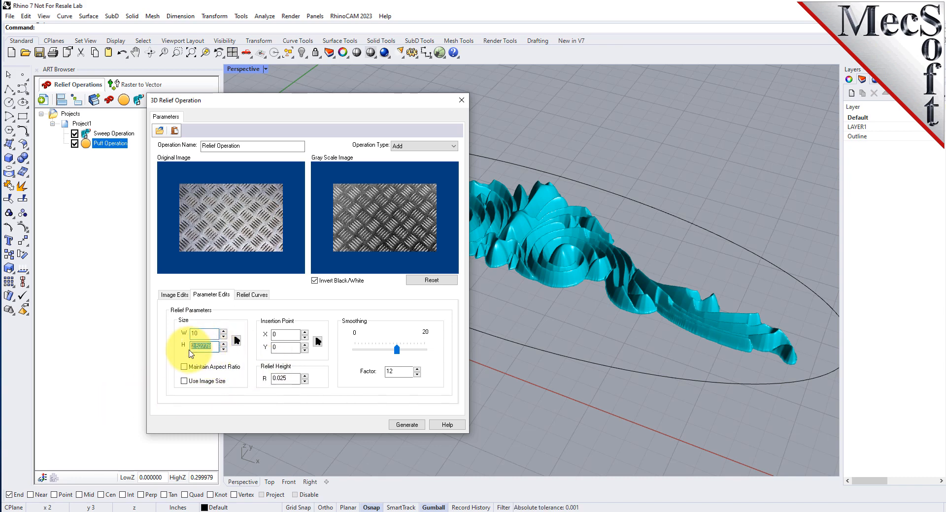
left_click_drag(191, 345, 232, 345)
type("4")
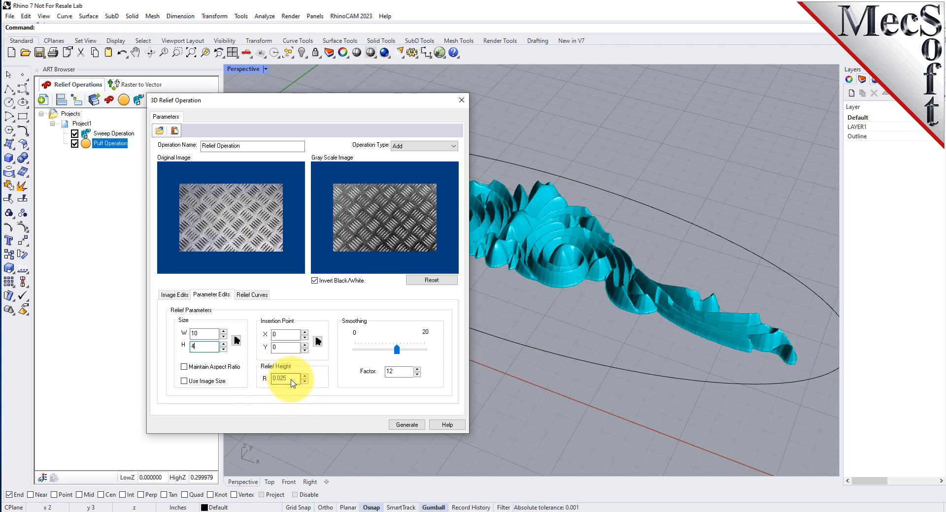
left_click_drag(292, 379, 269, 378)
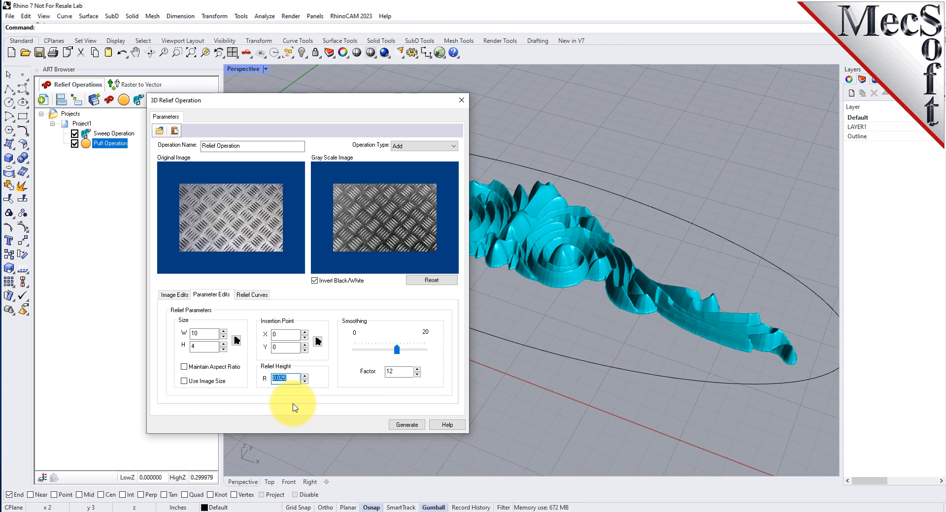
left_click(354, 220)
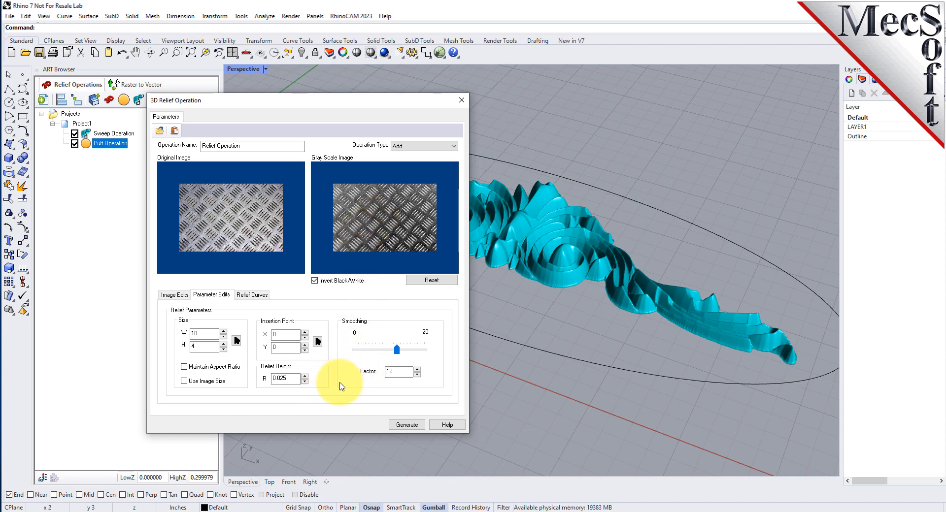
double_click(396, 372)
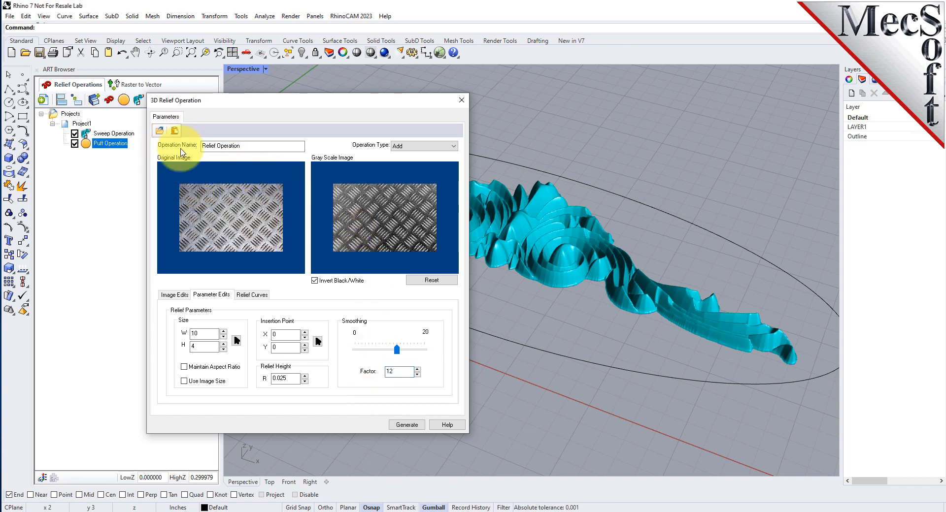
- Assign the ellipse around the ornament as the texture relief's border curve
left_click(252, 295)
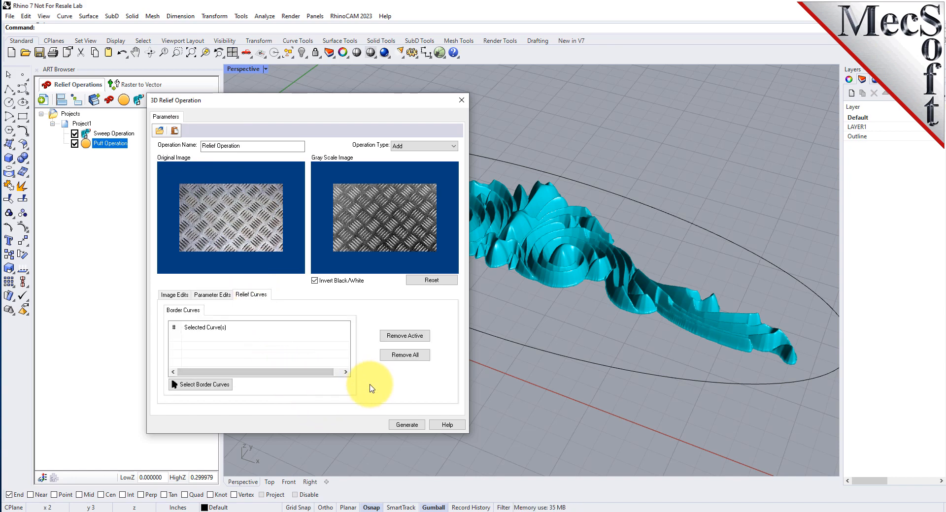
left_click(217, 390)
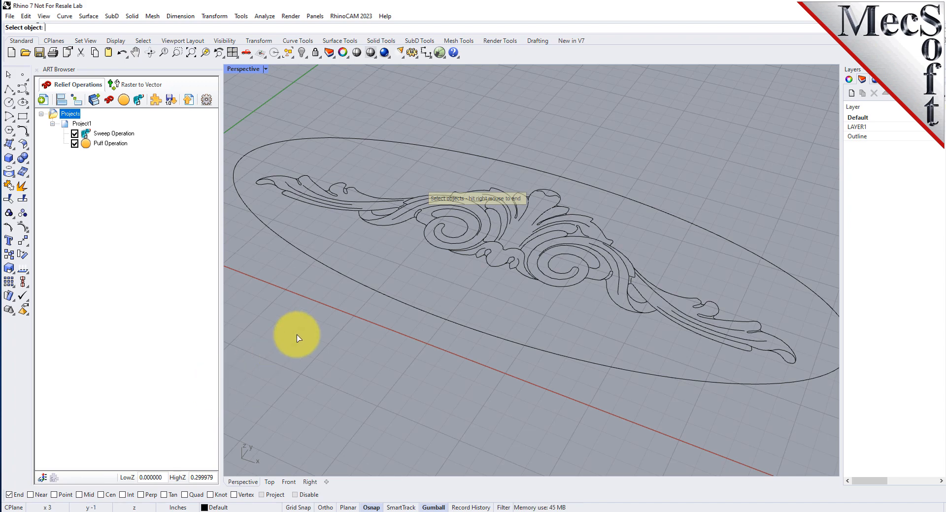
left_click(404, 308)
right_click(400, 362)
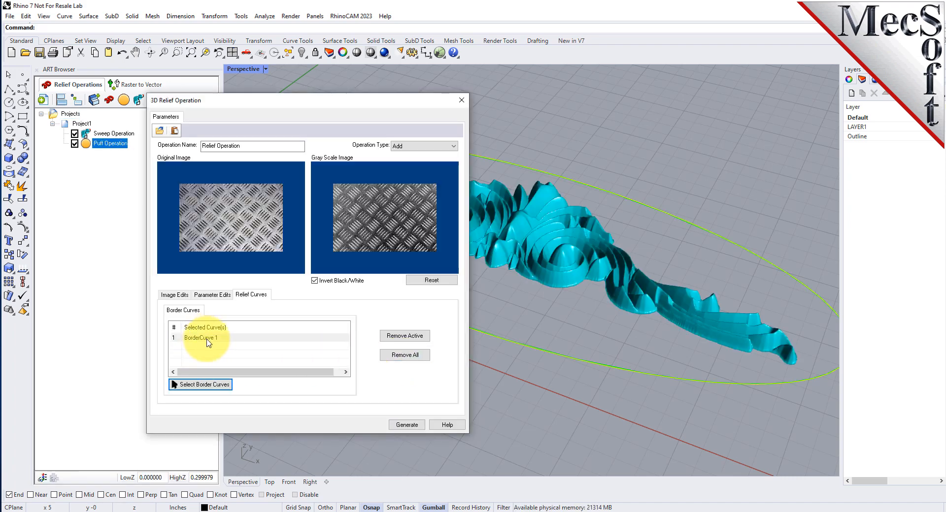
- Check the ellipse in the border curve list and generate the texture relief
left_click(207, 340)
left_click(529, 429)
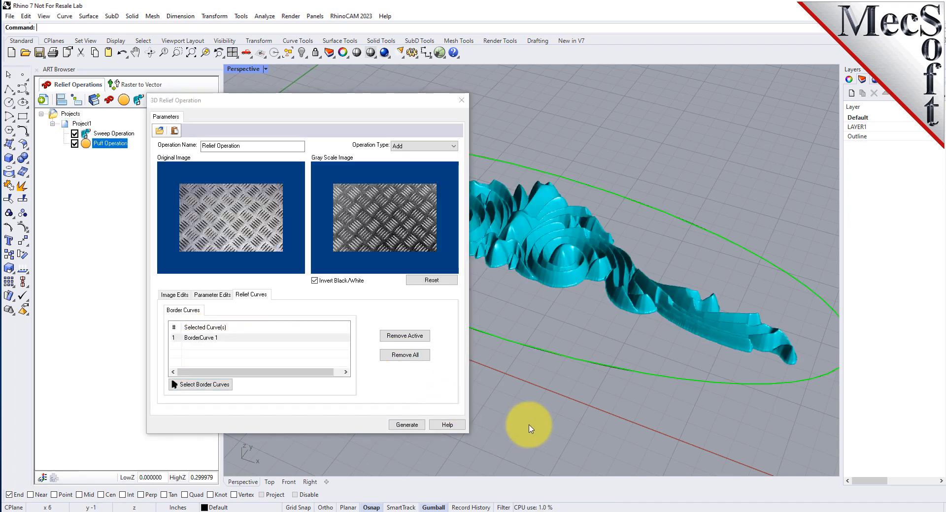
left_click(216, 339)
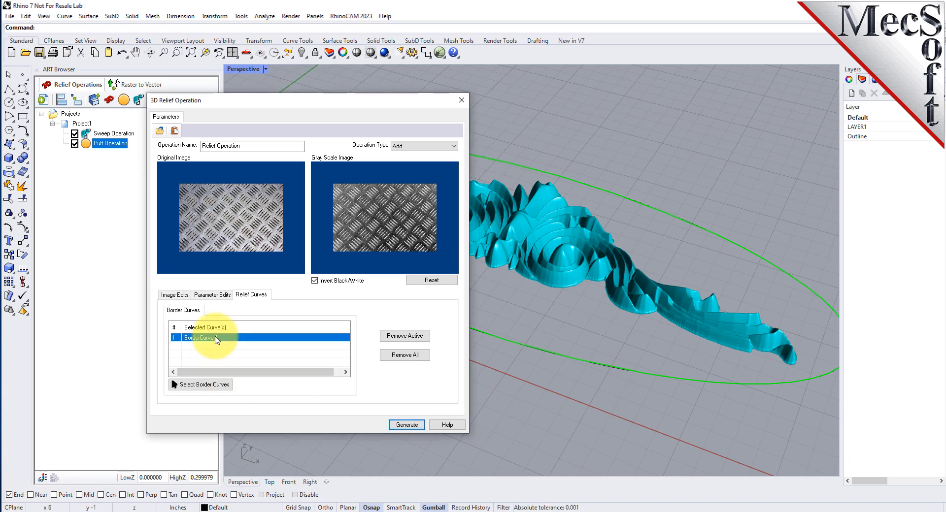
left_click(405, 426)
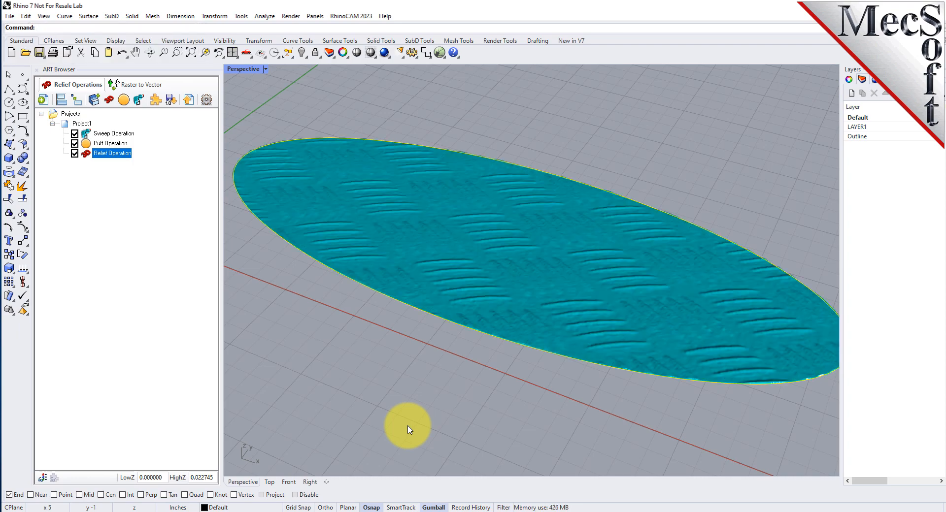
- Examine the individual operation reliefs, including the sweep, and the combined relief of the whole Project1
mouse_move(550, 283)
right_mouse_down()
mouse_move(540, 371)
mouse_move(534, 320)
mouse_move(555, 272)
right_mouse_up()
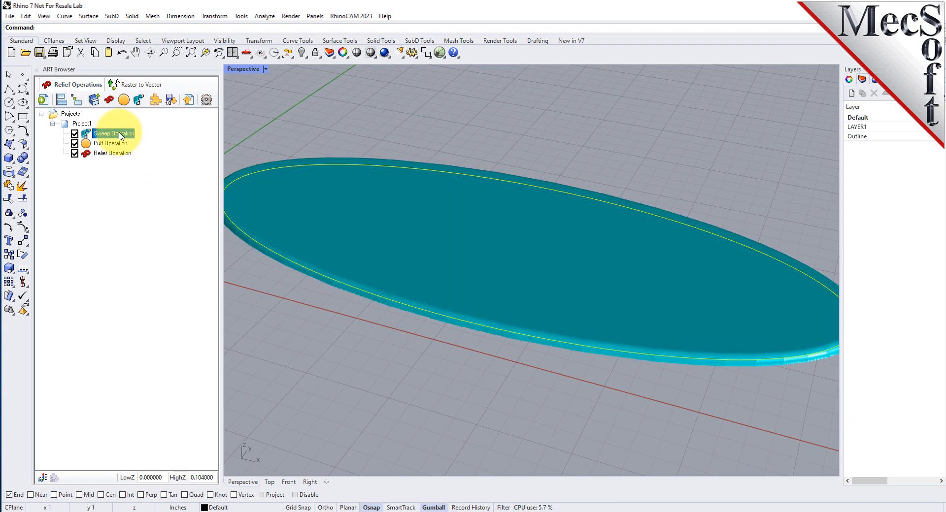
left_click(262, 130)
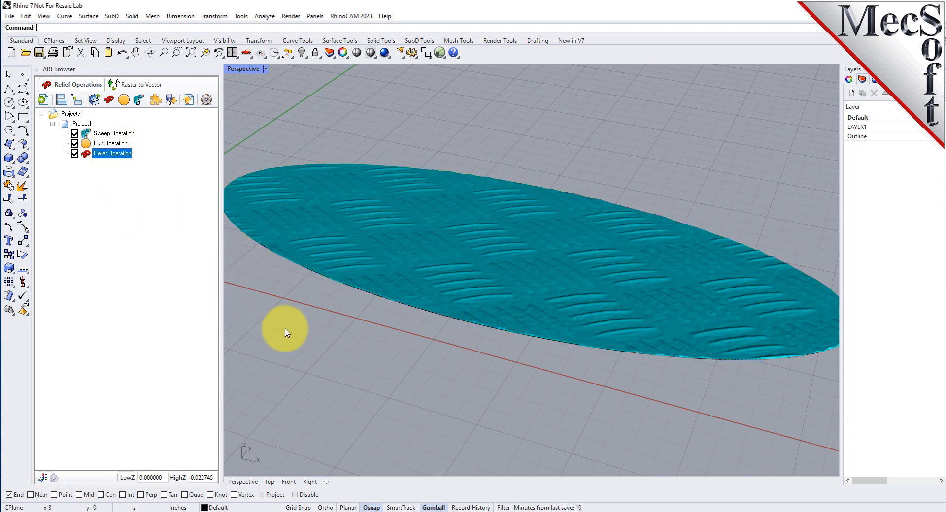
left_click(82, 124)
right_click_drag(460, 243, 560, 216)
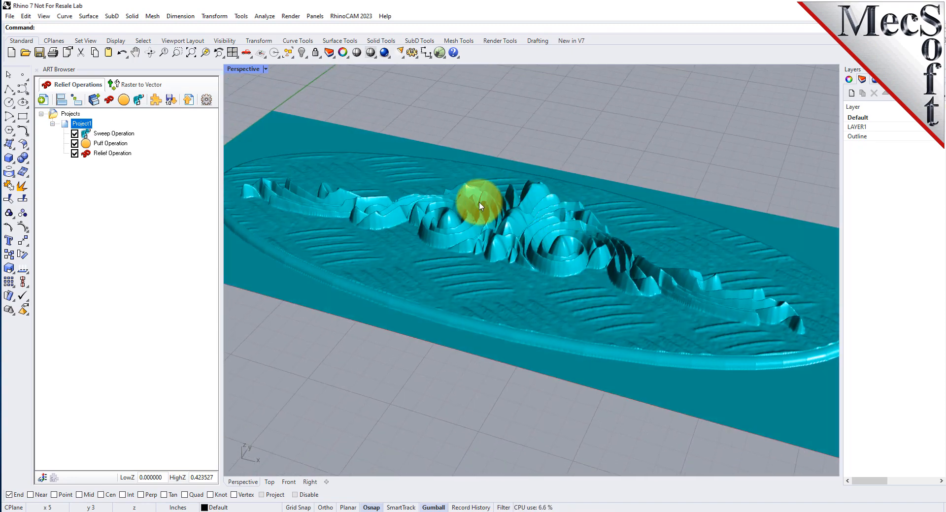
scroll(480, 206, "down", 3)
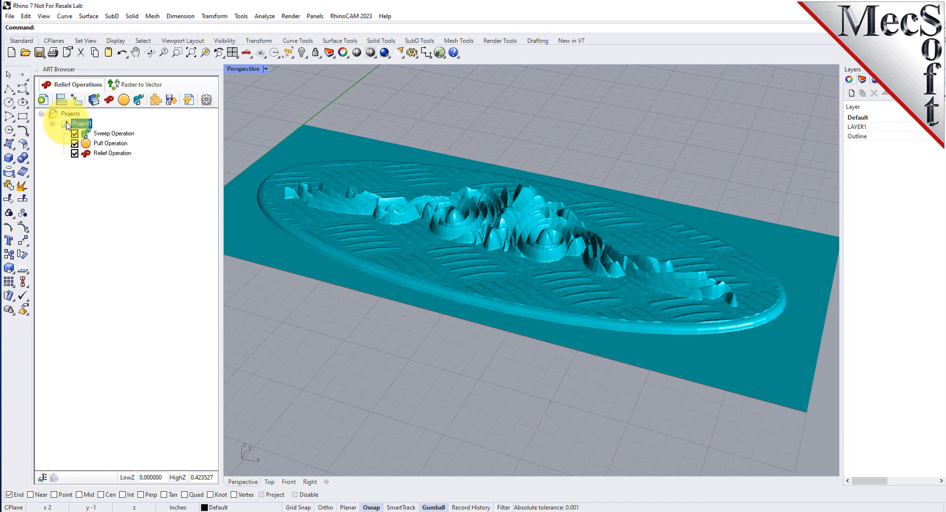
- Convert Project1's combined relief to a mesh and inspect the mesh up close with the relief preview hidden
left_click(189, 102)
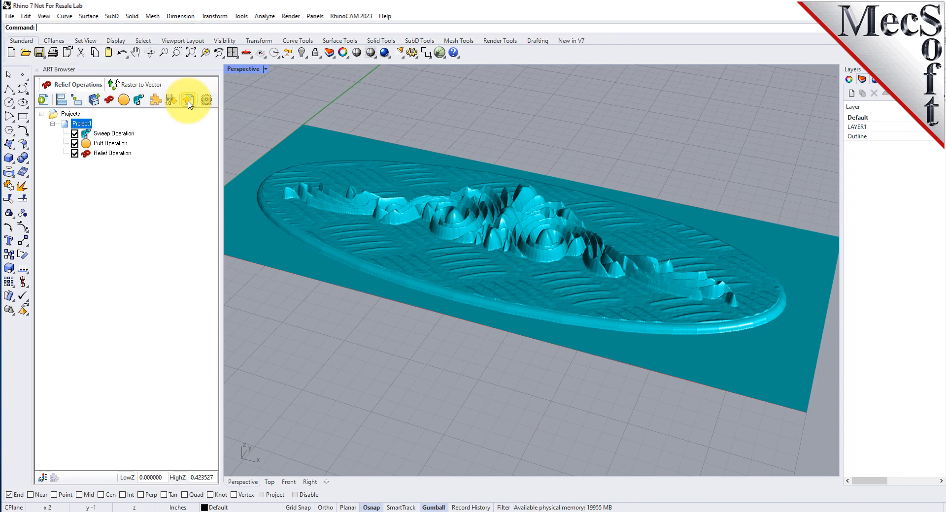
left_click(57, 116)
right_click_drag(570, 217, 510, 289)
right_click_drag(523, 89, 574, 236)
scroll(542, 266, "up", 10)
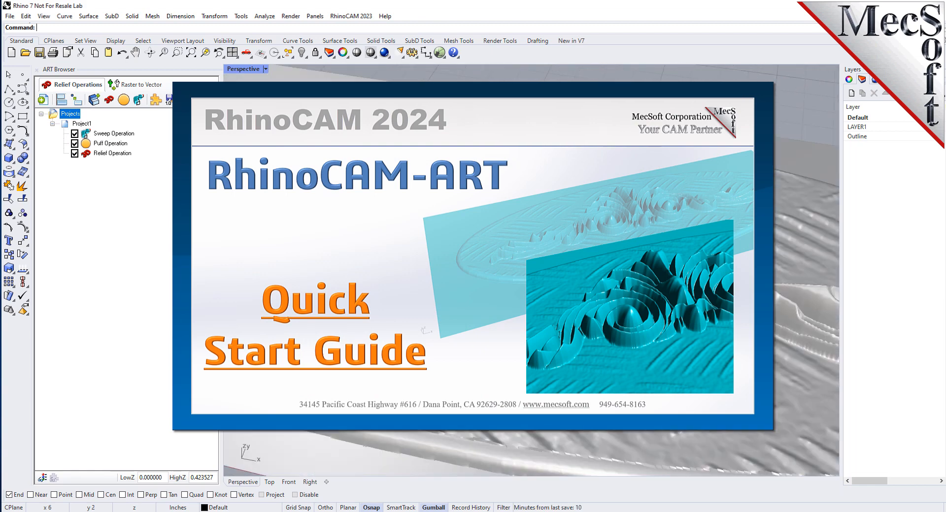
right_click_drag(592, 266, 355, 270)
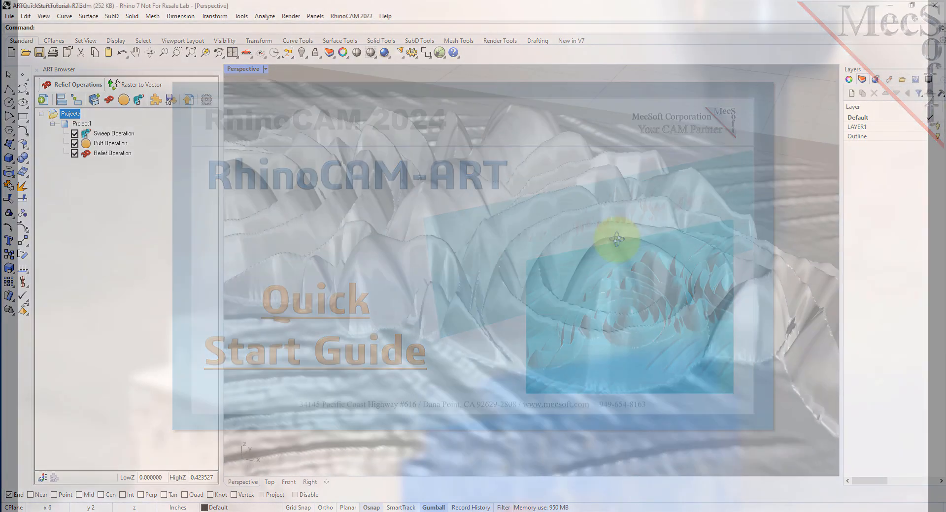